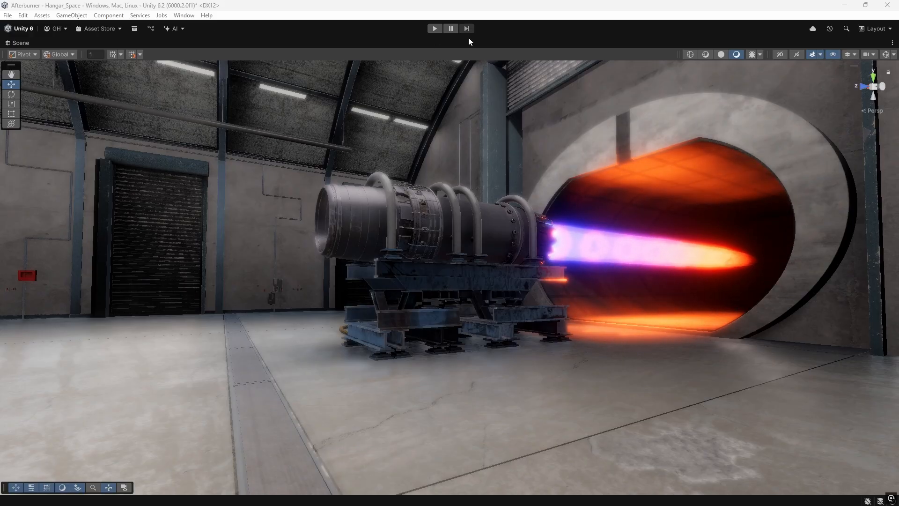
# - Inspect the jet engine and its afterburner flame in the hangar scene from several angles
pyautogui.moveTo(547, 168); pyautogui.dragTo(527, 193, button='middle')
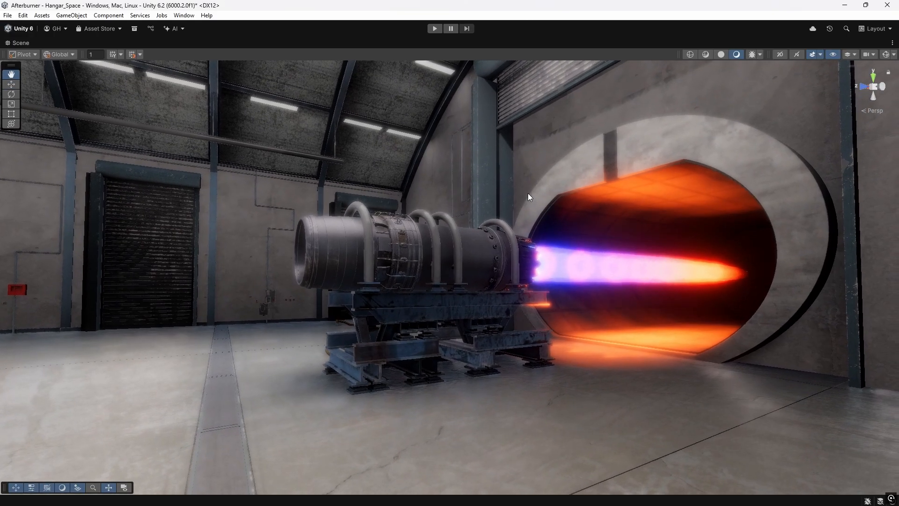
pyautogui.keyDown('alt'); pyautogui.moveTo(527, 196); pyautogui.dragTo(503, 196); pyautogui.keyUp('alt')
pyautogui.keyDown('alt'); pyautogui.moveTo(503, 196); pyautogui.dragTo(499, 191, button='right'); pyautogui.keyUp('alt')
pyautogui.keyDown('alt'); pyautogui.moveTo(499, 191); pyautogui.dragTo(360, 194); pyautogui.keyUp('alt')
pyautogui.keyDown('alt'); pyautogui.moveTo(336, 209); pyautogui.dragTo(445, 178, button='right'); pyautogui.keyUp('alt')
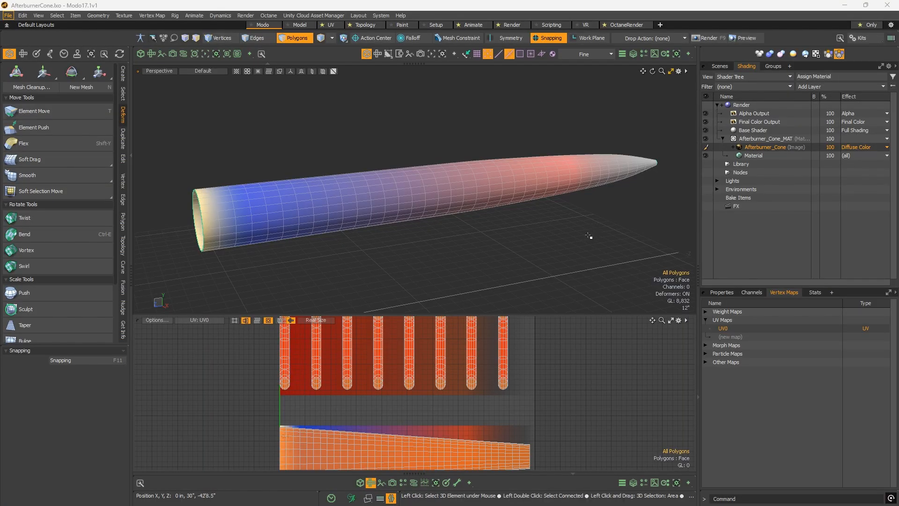
# - Switch to Modo and examine the AfterburnerCone mesh, changing the perspective viewport's shading to Wireframe
pyautogui.keyDown('alt'); pyautogui.moveTo(591, 235); pyautogui.dragTo(486, 201); pyautogui.keyUp('alt')
pyautogui.scroll(5, 485, 201)
pyautogui.moveTo(330, 215)
pyautogui.keyDown('alt'); pyautogui.mouseDown()
pyautogui.moveTo(468, 215)
pyautogui.moveTo(413, 231)
pyautogui.moveTo(420, 238)
pyautogui.moveTo(366, 229)
pyautogui.mouseUp(); pyautogui.keyUp('alt')
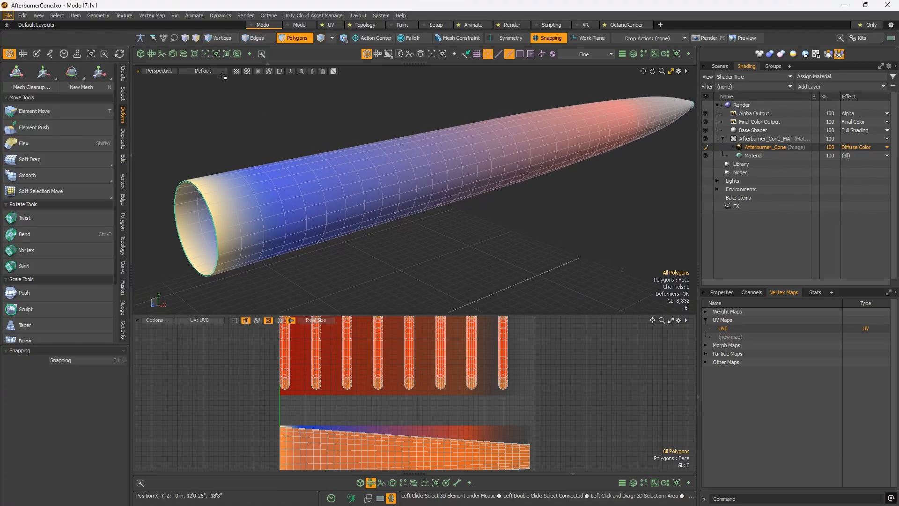
pyautogui.click(206, 71)
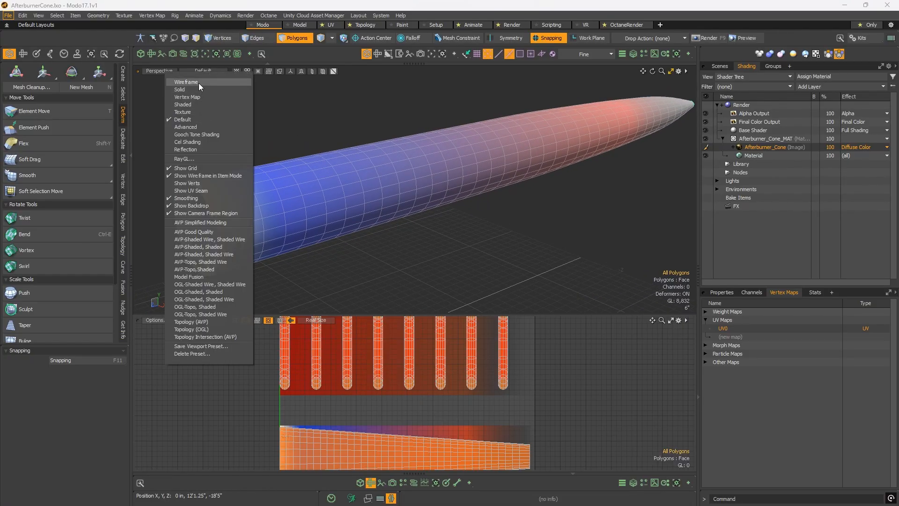
pyautogui.click(199, 83)
pyautogui.keyDown('alt'); pyautogui.moveTo(538, 190); pyautogui.dragTo(455, 223); pyautogui.keyUp('alt')
# - Enlarge the UV viewport and examine the complete UV layout of the cone and its inner rings
pyautogui.moveTo(581, 306); pyautogui.dragTo(581, 236)
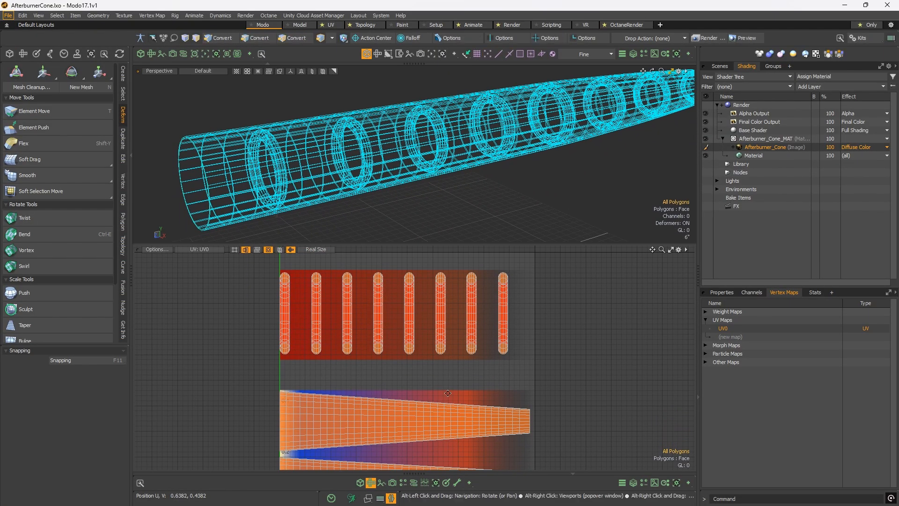
pyautogui.moveTo(561, 384)
pyautogui.keyDown('alt'); pyautogui.mouseDown()
pyautogui.moveTo(613, 382)
pyautogui.moveTo(562, 371)
pyautogui.mouseUp(); pyautogui.keyUp('alt')
pyautogui.keyDown('ctrl'); pyautogui.keyDown('alt'); pyautogui.moveTo(561, 371); pyautogui.dragTo(511, 372); pyautogui.keyUp('alt'); pyautogui.keyUp('ctrl')
pyautogui.keyDown('alt'); pyautogui.moveTo(512, 372); pyautogui.dragTo(493, 366); pyautogui.keyUp('alt')
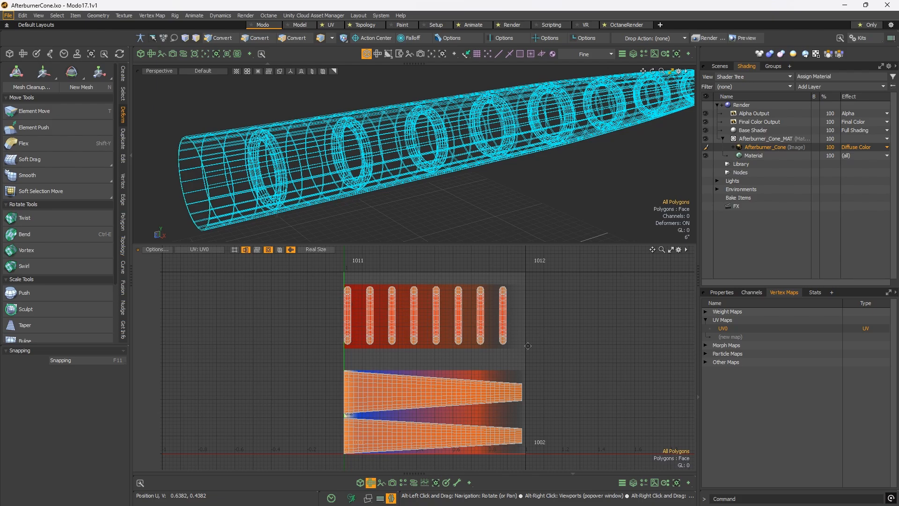
# - Return the cone's viewport shading from wireframe to Default and inspect the textured mesh from the side
pyautogui.keyDown('alt'); pyautogui.moveTo(609, 159); pyautogui.dragTo(542, 194); pyautogui.keyUp('alt')
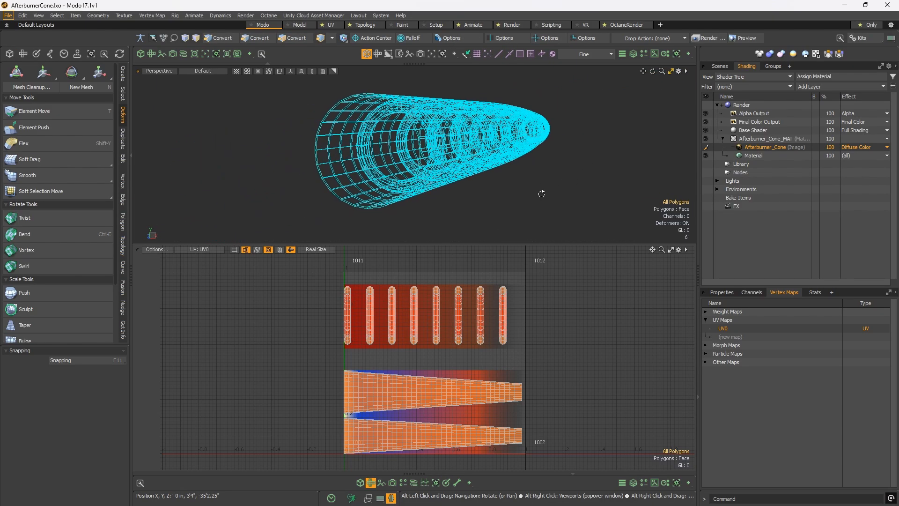
pyautogui.click(218, 71)
pyautogui.click(200, 118)
pyautogui.keyDown('alt'); pyautogui.moveTo(483, 136); pyautogui.dragTo(399, 133); pyautogui.keyUp('alt')
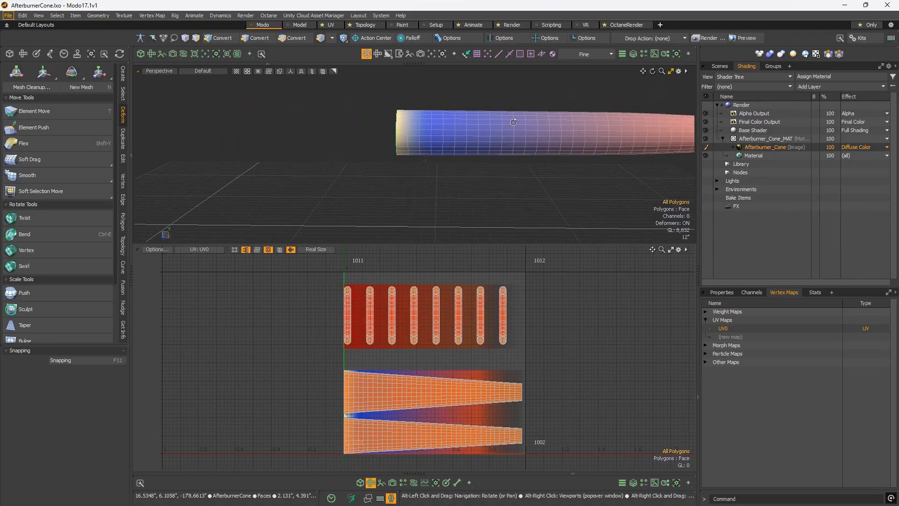
pyautogui.keyDown('alt'); pyautogui.keyDown('shift'); pyautogui.moveTo(539, 120); pyautogui.dragTo(369, 129); pyautogui.keyUp('shift'); pyautogui.keyUp('alt')
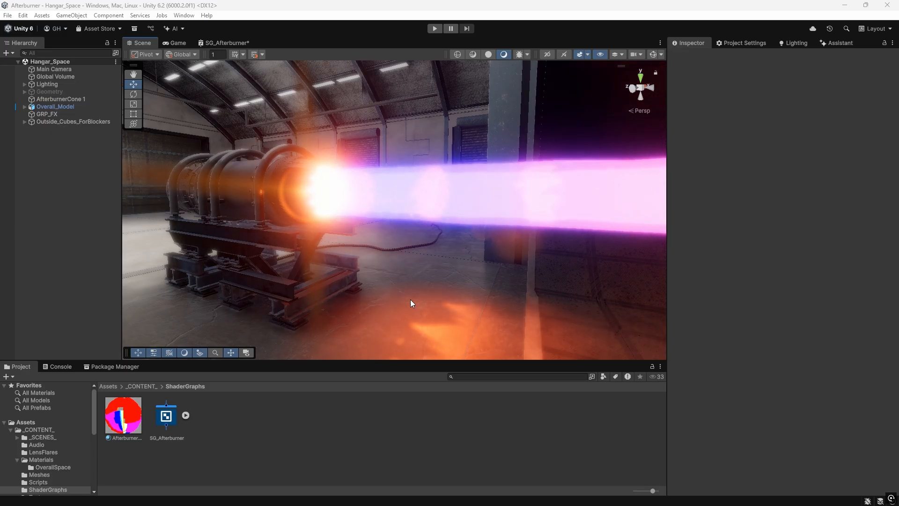
# - Switch to Unity and review the properties of the SG_Afterburner shader graph and the AfterburnerCone_MAT material
pyautogui.click(166, 416)
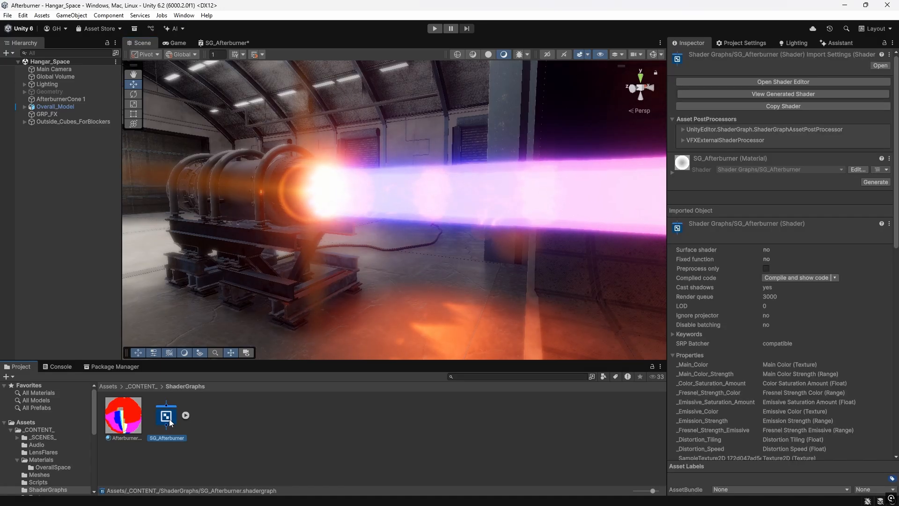
pyautogui.scroll(-5, 803, 327)
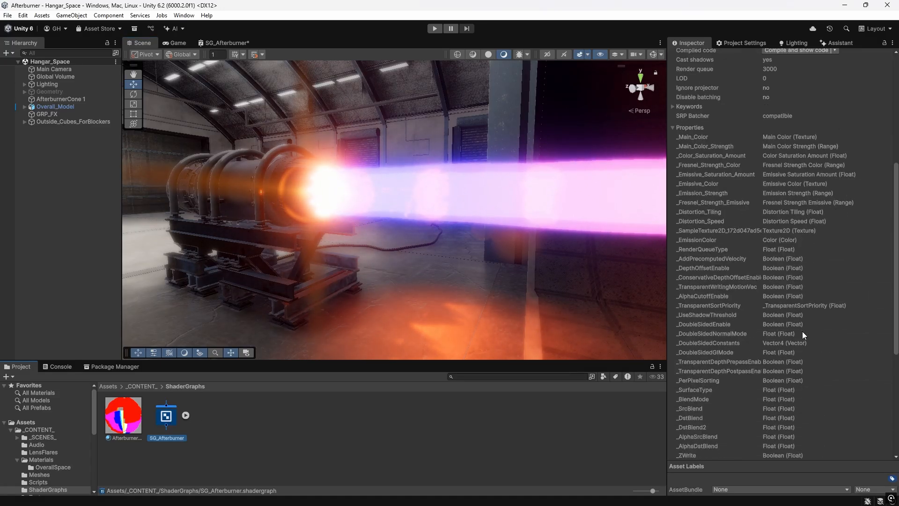
pyautogui.click(126, 413)
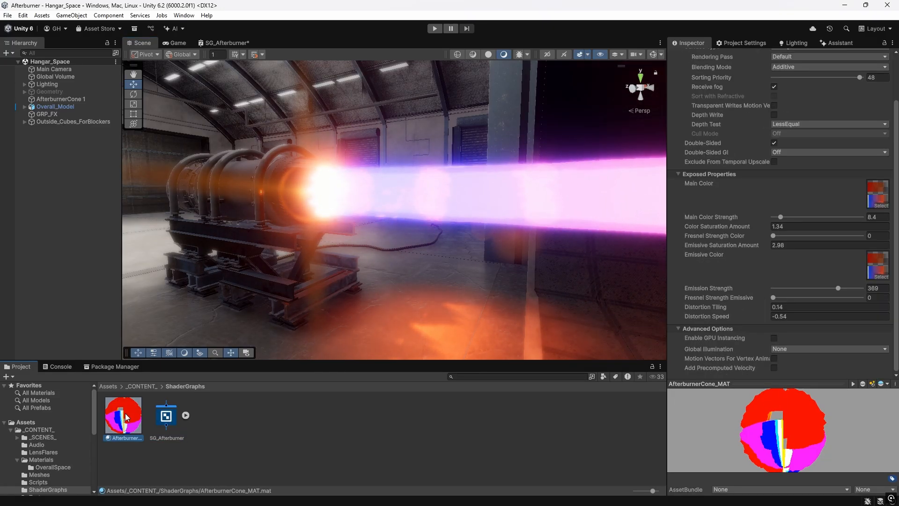
# - Open the SG_Afterburner graph maximized and review the HDRP material, surface type and blending mode options in its graph settings
pyautogui.click(223, 40)
pyautogui.hotkey('shift', 'space')
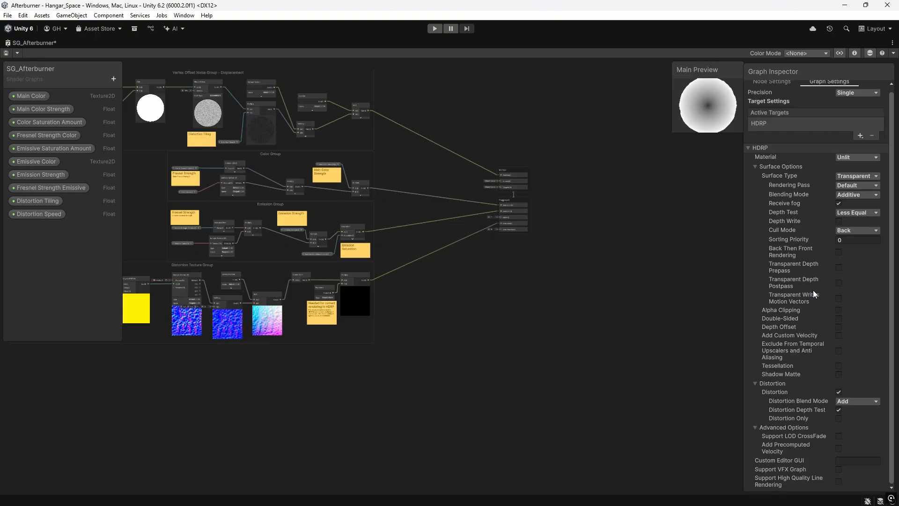
pyautogui.click(868, 160)
pyautogui.click(843, 171)
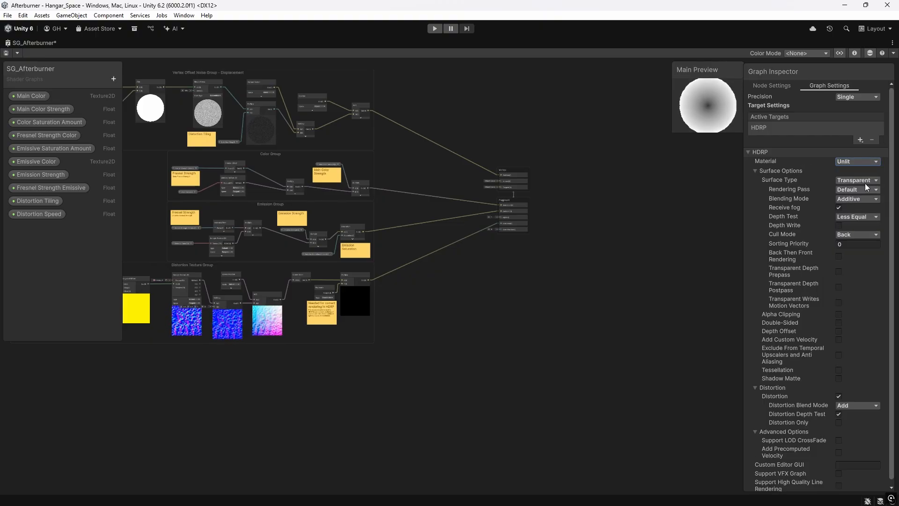
pyautogui.click(861, 179)
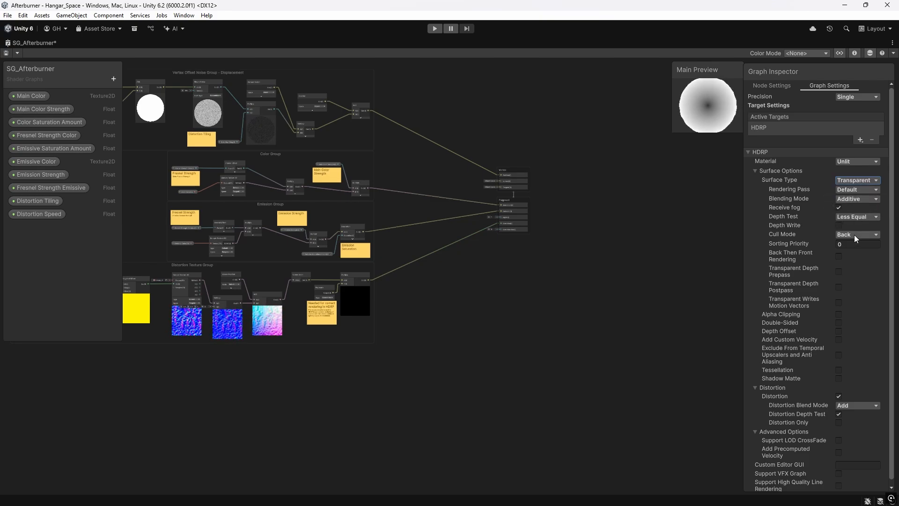
pyautogui.click(853, 197)
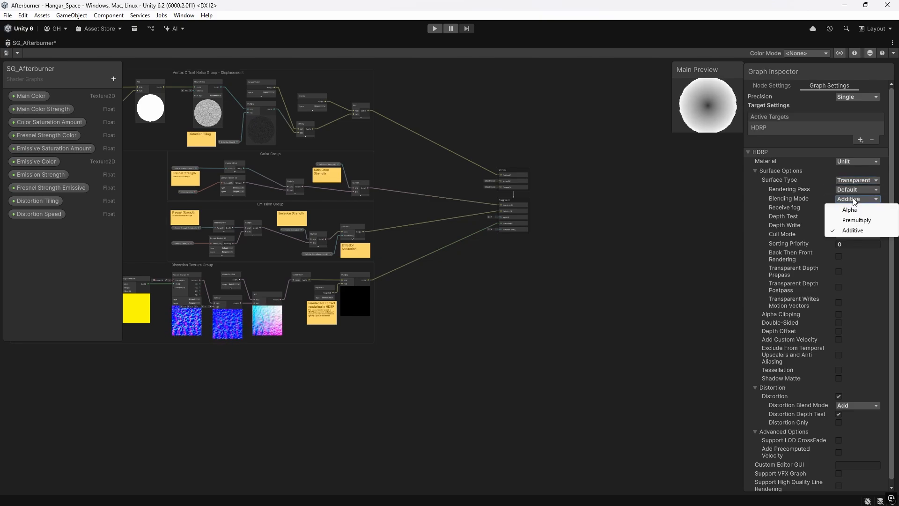
pyautogui.click(881, 287)
pyautogui.scroll(-1, 850, 377)
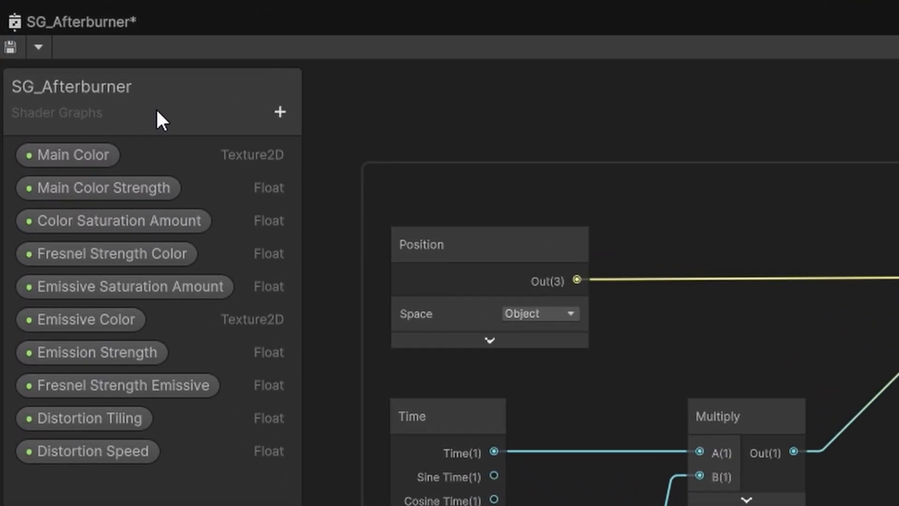
# - Go through the exposed shader properties one by one, from Main Color down to Distortion Speed
pyautogui.click(75, 149)
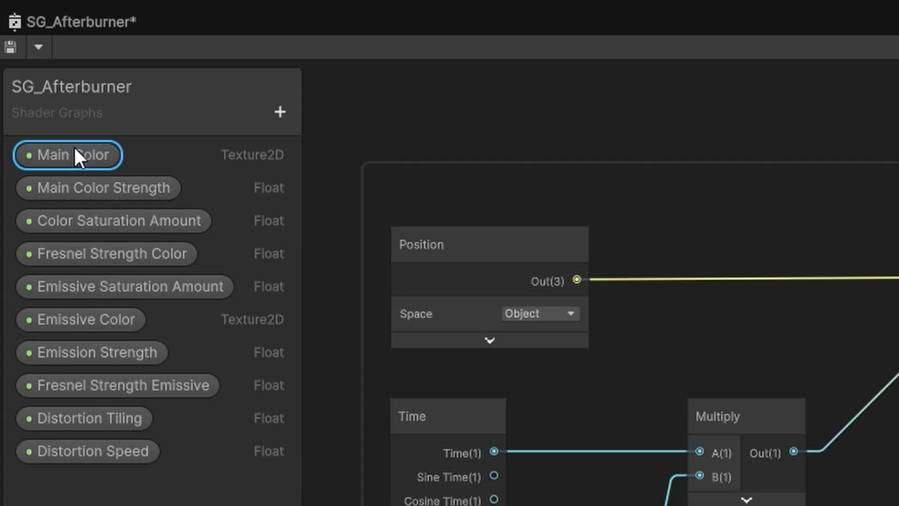
pyautogui.click(146, 192)
pyautogui.click(170, 217)
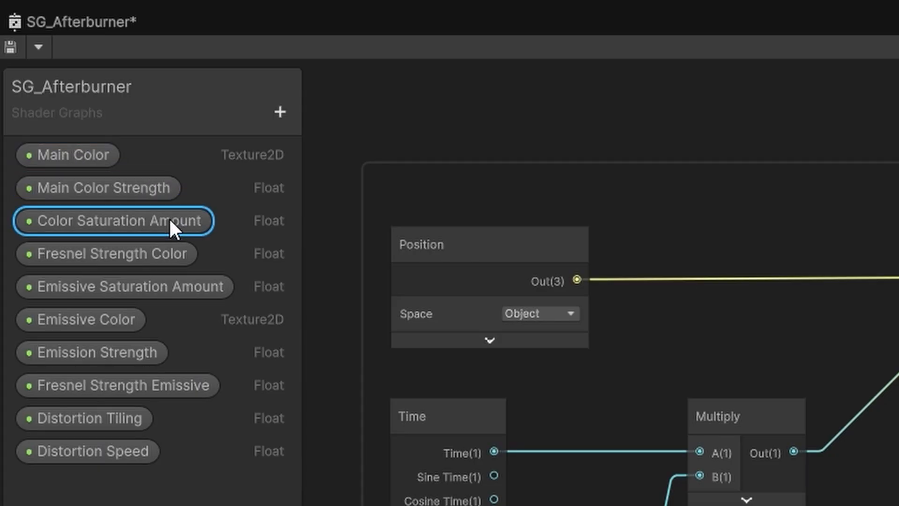
pyautogui.click(158, 251)
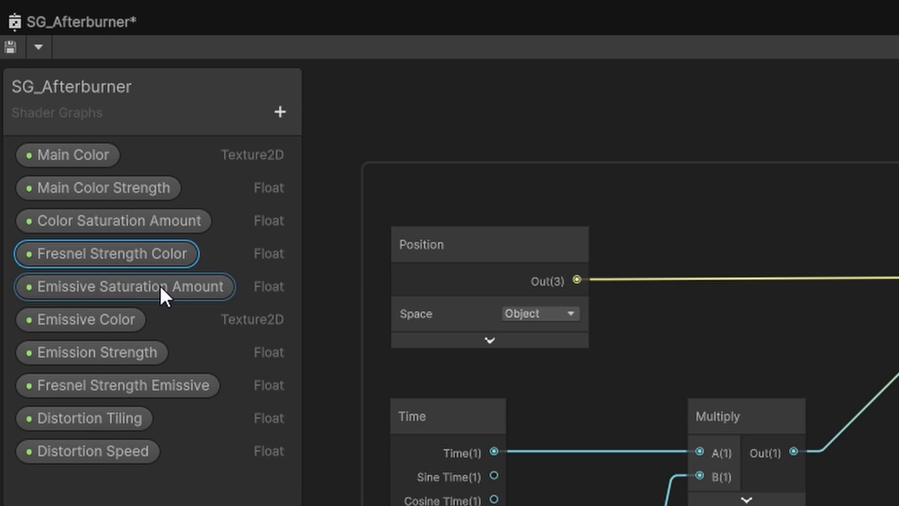
pyautogui.click(159, 285)
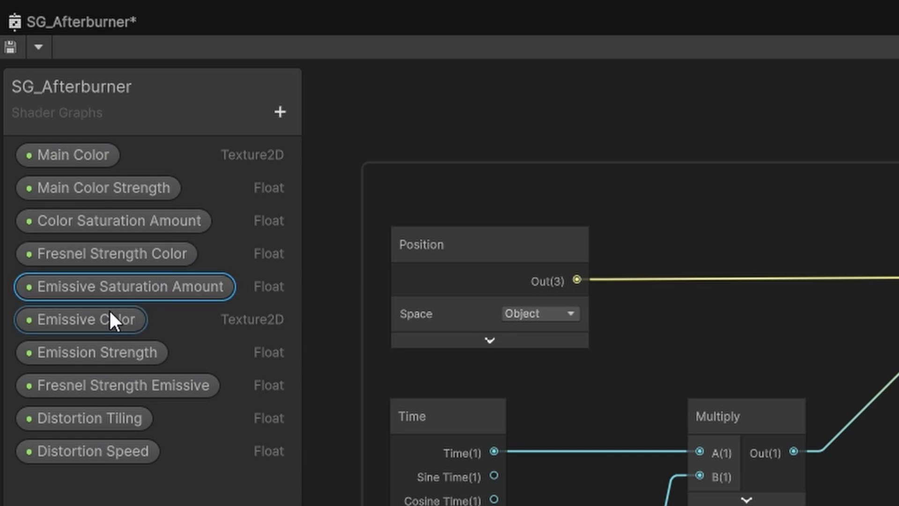
pyautogui.click(99, 316)
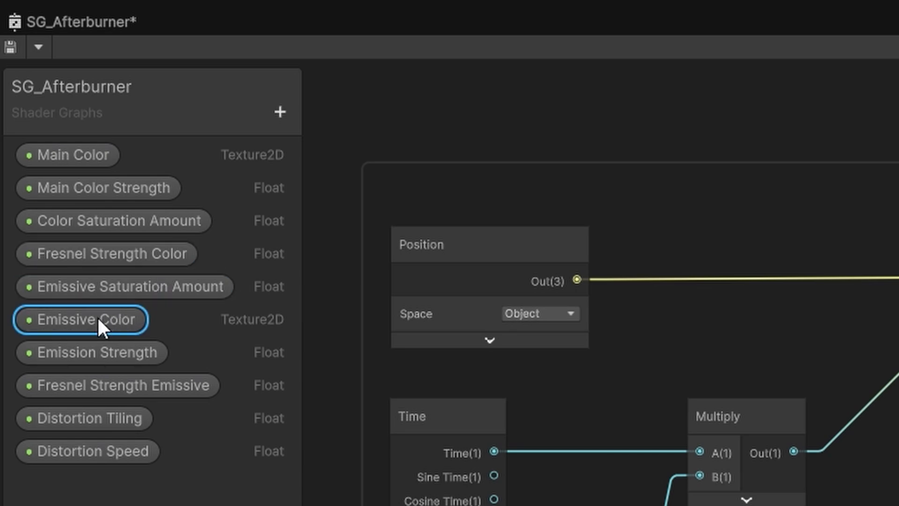
pyautogui.click(103, 353)
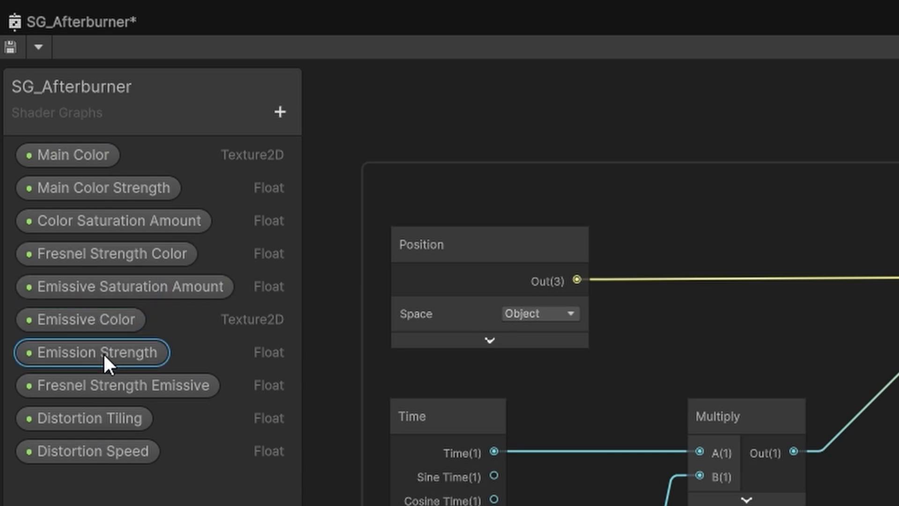
pyautogui.click(132, 393)
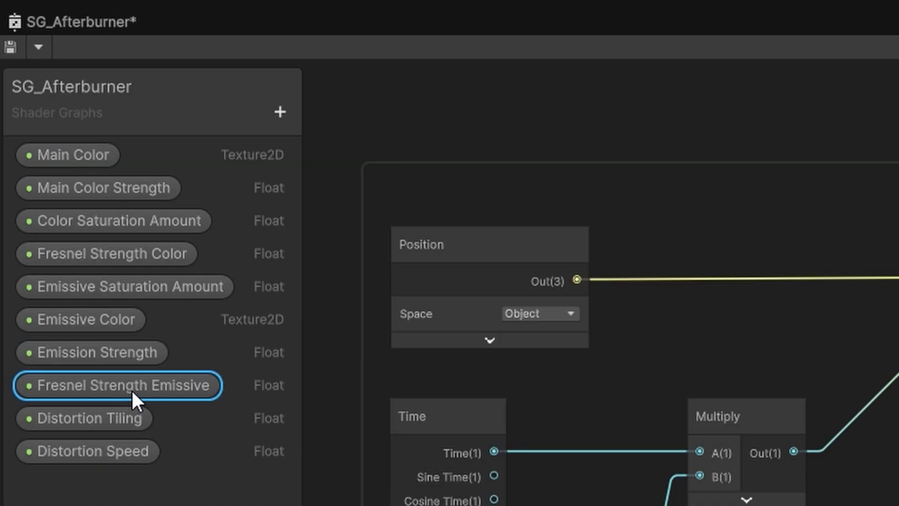
pyautogui.click(93, 418)
pyautogui.click(96, 449)
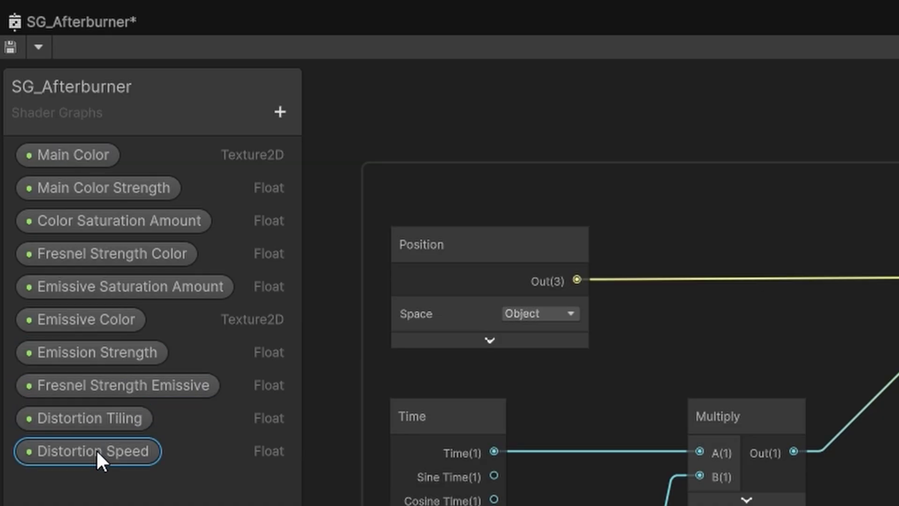
# - Survey the graph's Vertex Offset Noise, Color and Emission node groups
pyautogui.scroll(-1, 881, 505)
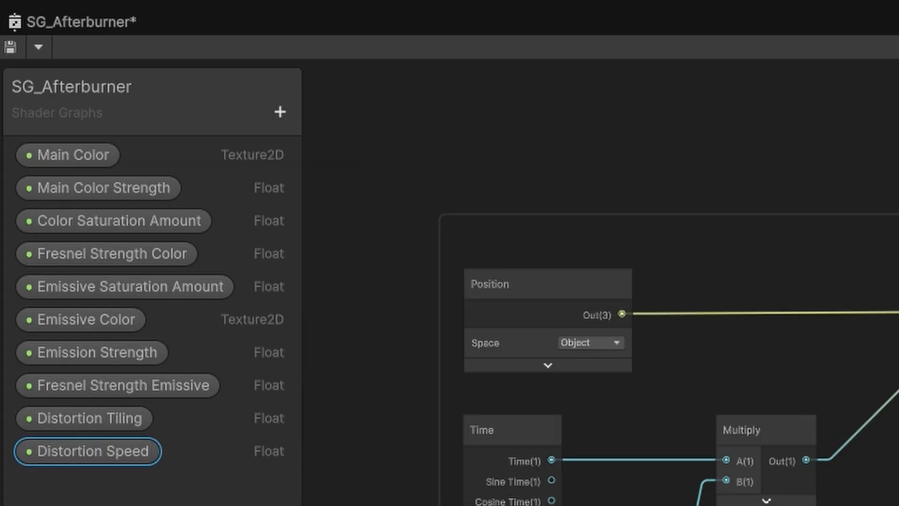
pyautogui.moveTo(880, 491); pyautogui.dragTo(797, 504, button='middle')
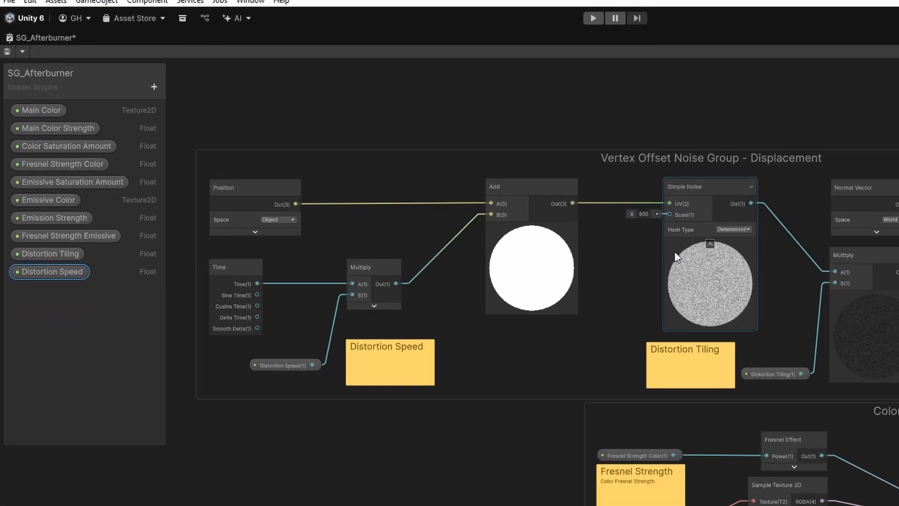
pyautogui.moveTo(516, 233); pyautogui.dragTo(407, 245, button='middle')
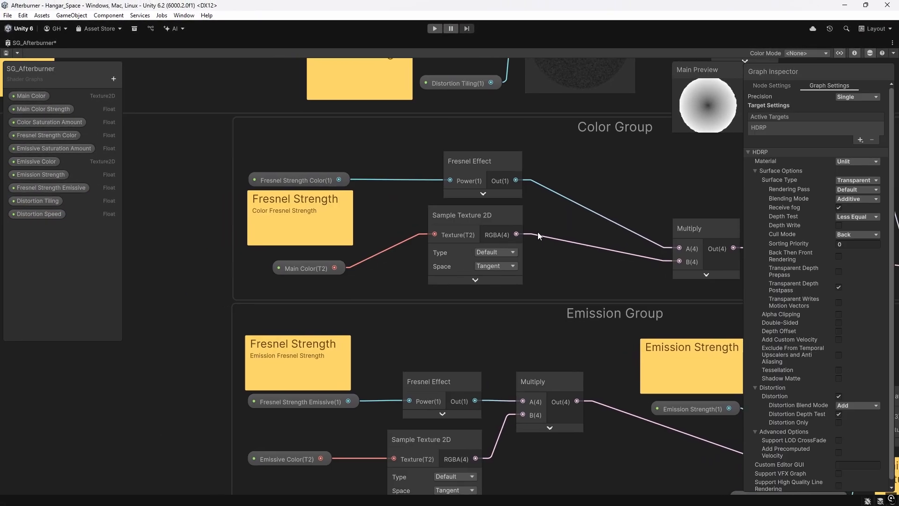
pyautogui.scroll(-7, 510, 237)
pyautogui.scroll(-2, 515, 238)
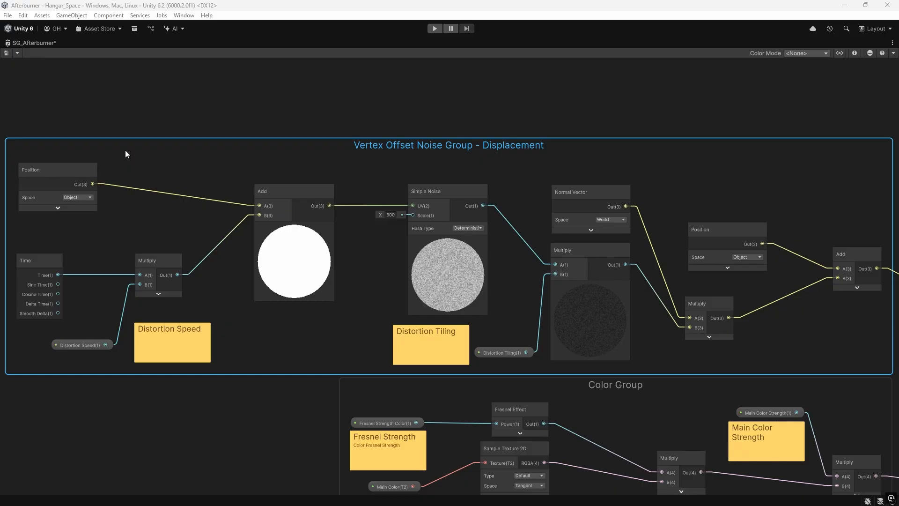
# - Inspect the first Position node's Space options, choosing Object, and the connected Add, Time and Multiply nodes in the Vertex Offset Noise group
pyautogui.click(68, 172)
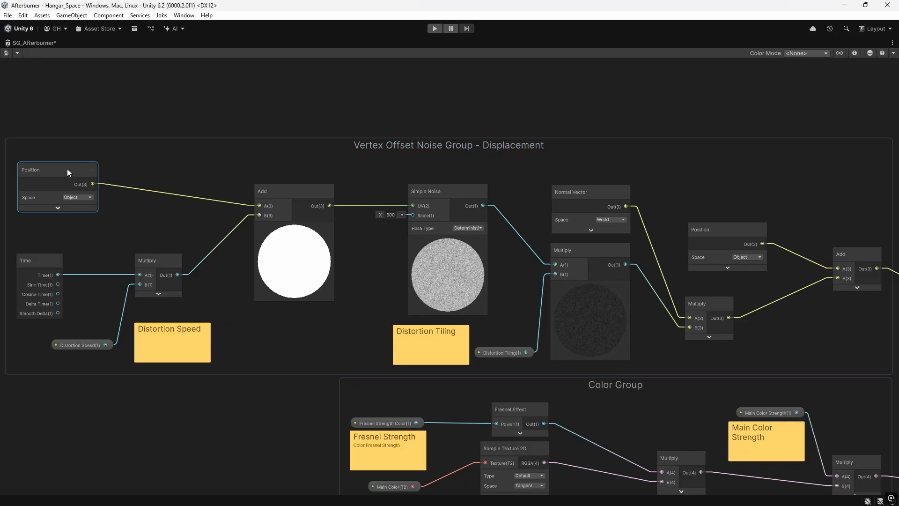
pyautogui.click(83, 198)
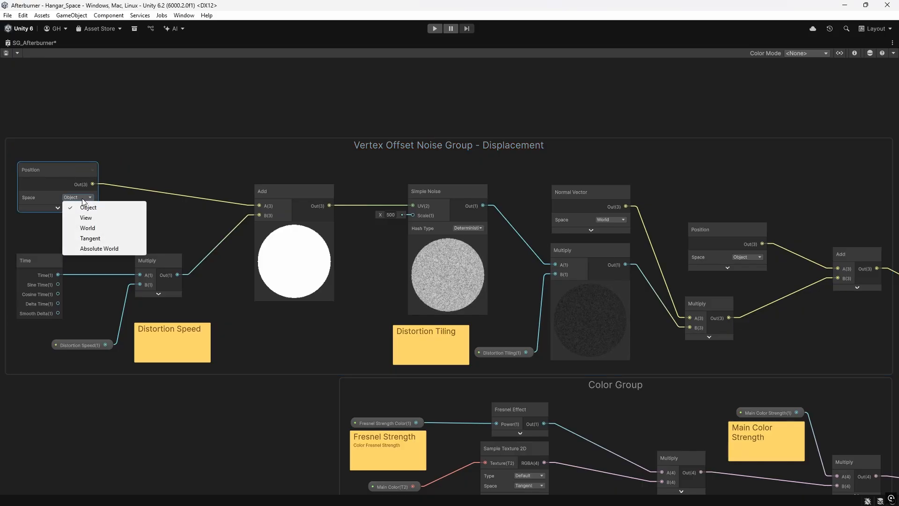
pyautogui.click(87, 209)
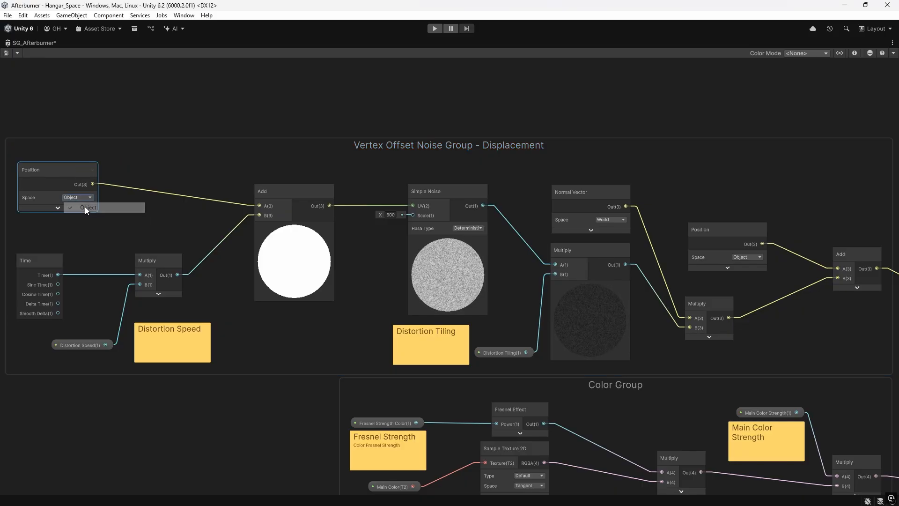
pyautogui.click(279, 189)
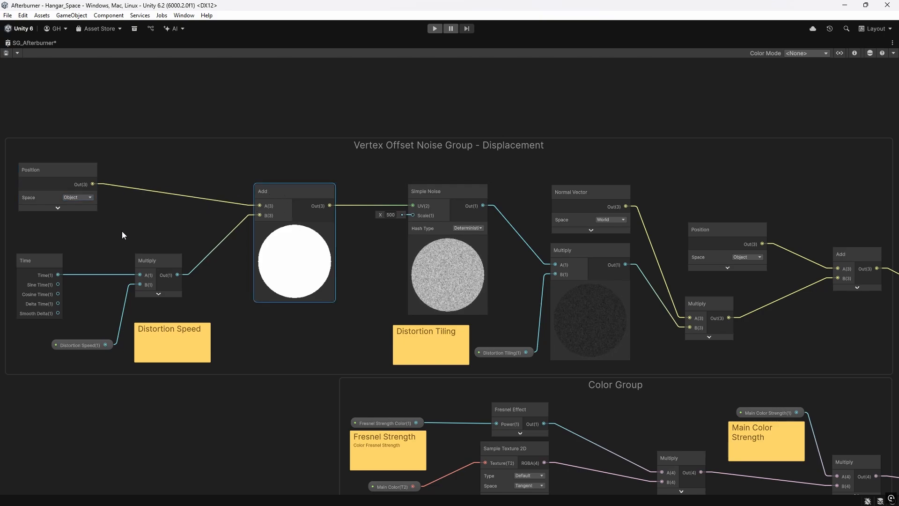
pyautogui.click(44, 255)
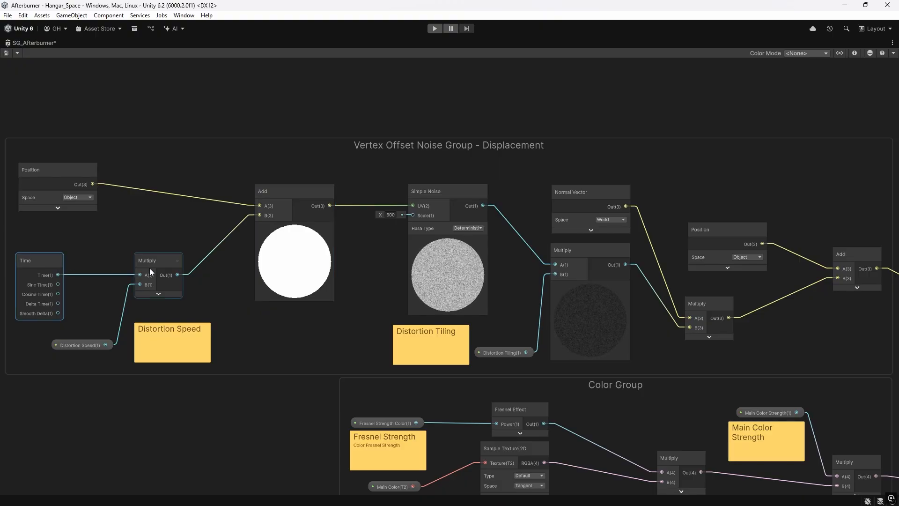
pyautogui.click(162, 259)
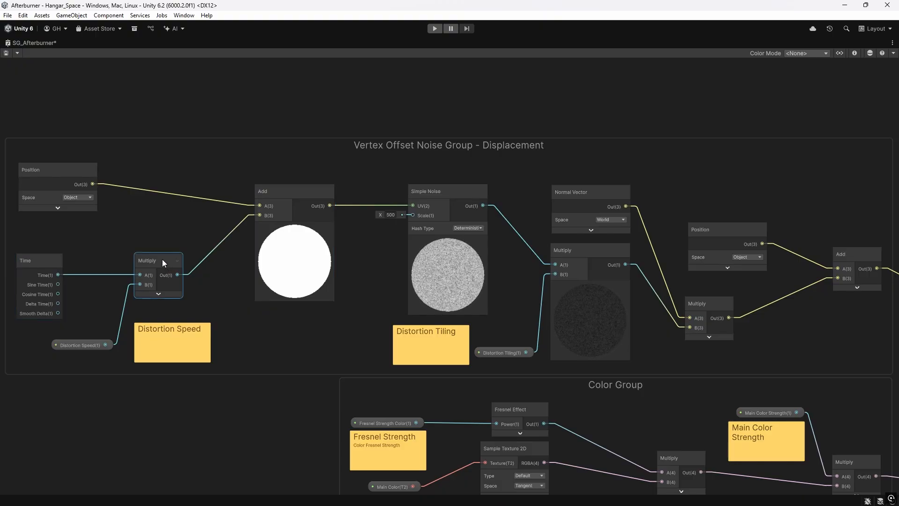
# - Inspect the Distortion Speed property, the Simple Noise node and the Multiply node fed by Distortion Tiling in the Vertex Offset Noise group
pyautogui.click(81, 345)
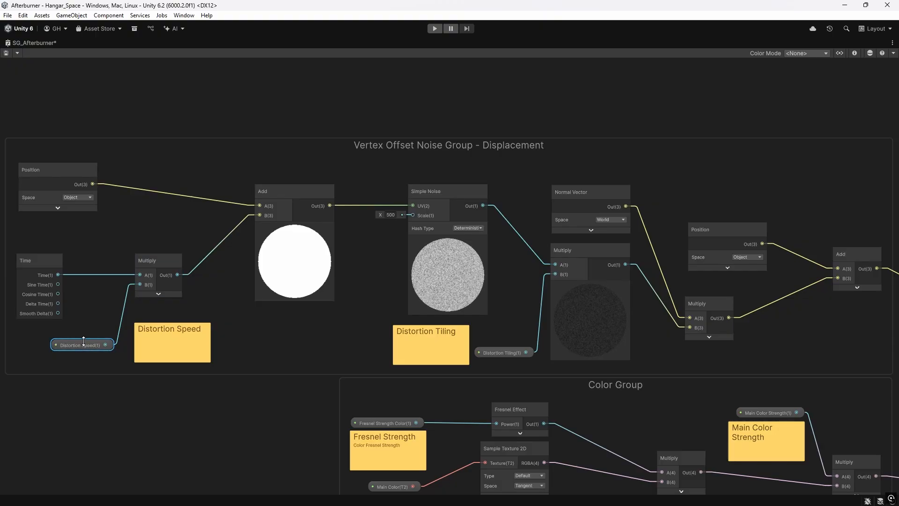
pyautogui.click(436, 192)
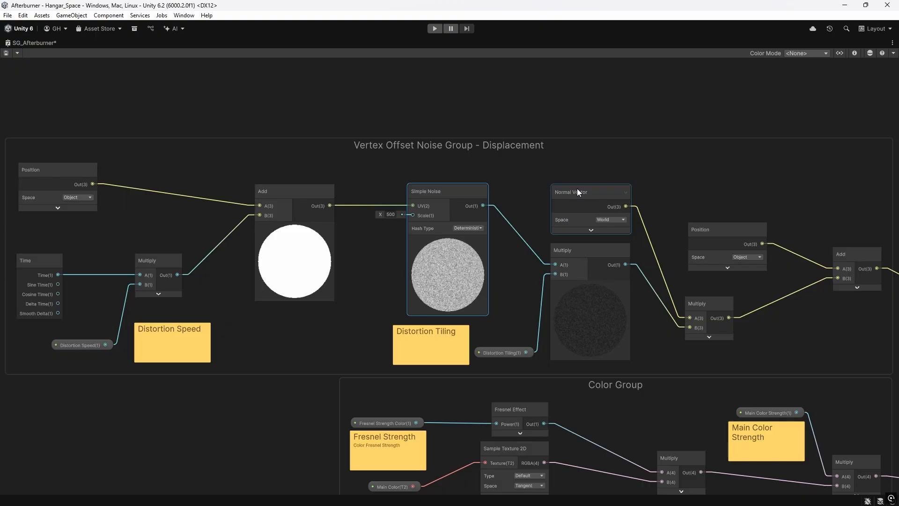
pyautogui.click(578, 249)
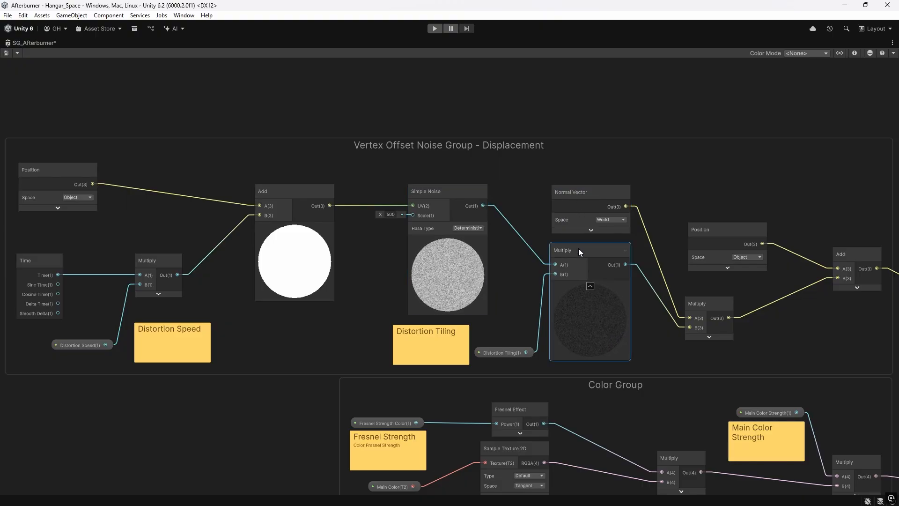
pyautogui.click(512, 353)
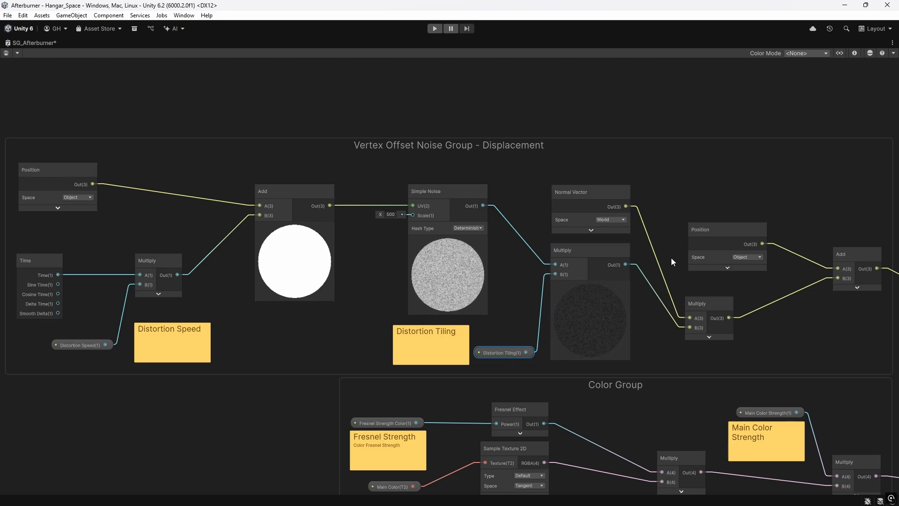
# - Inspect how Normal Vector feeds the following Multiply node, reviewing its Space options and choosing World
pyautogui.click(710, 302)
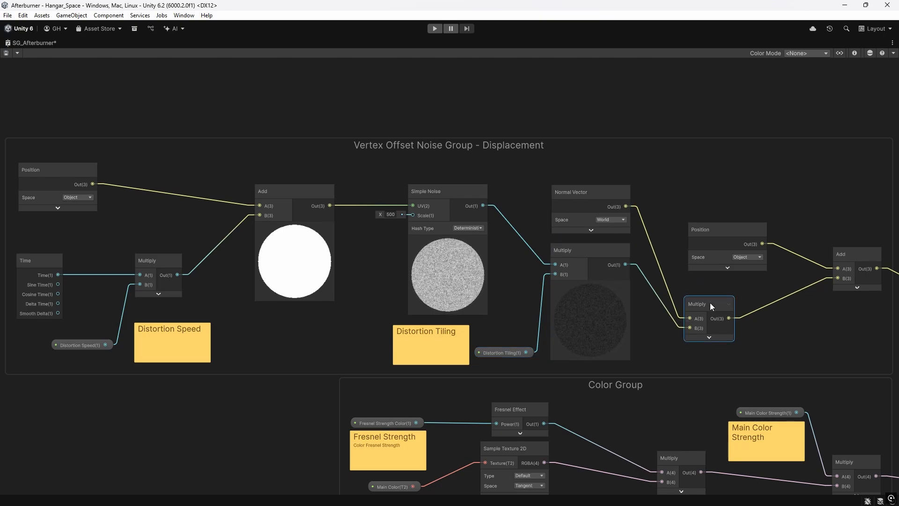
pyautogui.click(581, 196)
pyautogui.click(610, 219)
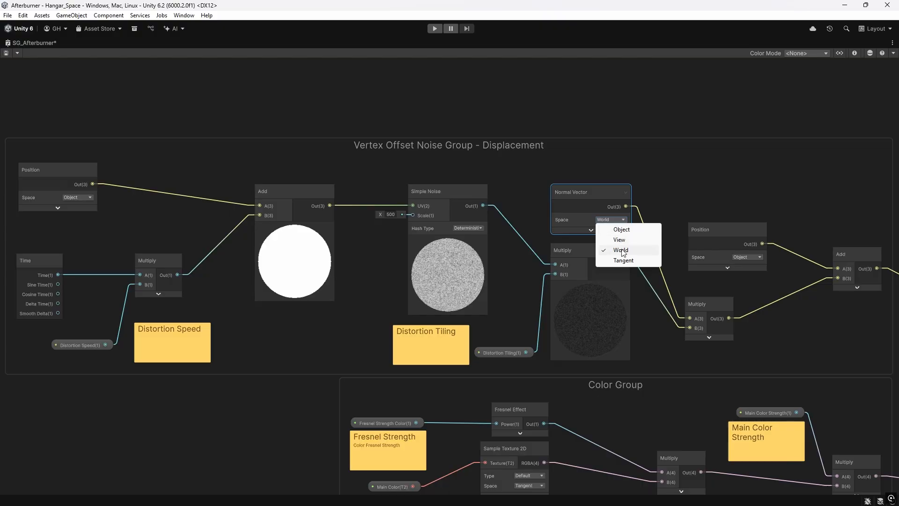
pyautogui.click(622, 250)
pyautogui.click(712, 302)
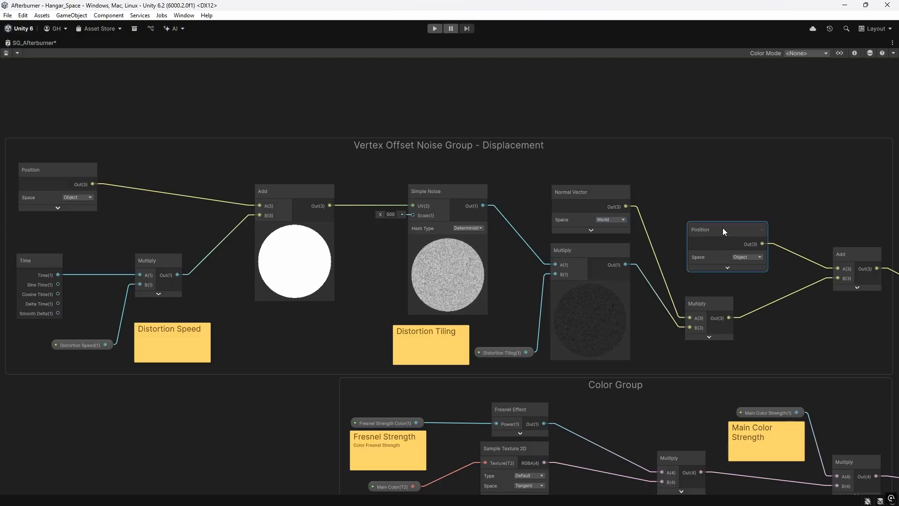
# - Trace the final Add node of the Vertex Offset Noise group to the Vertex block's Position input
pyautogui.click(853, 251)
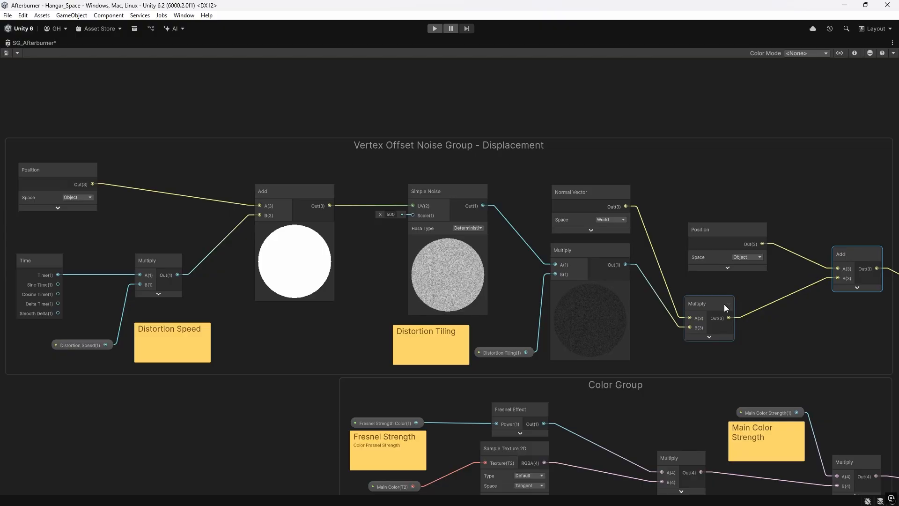
pyautogui.scroll(-3, 735, 301)
pyautogui.moveTo(849, 321); pyautogui.dragTo(660, 310, button='middle')
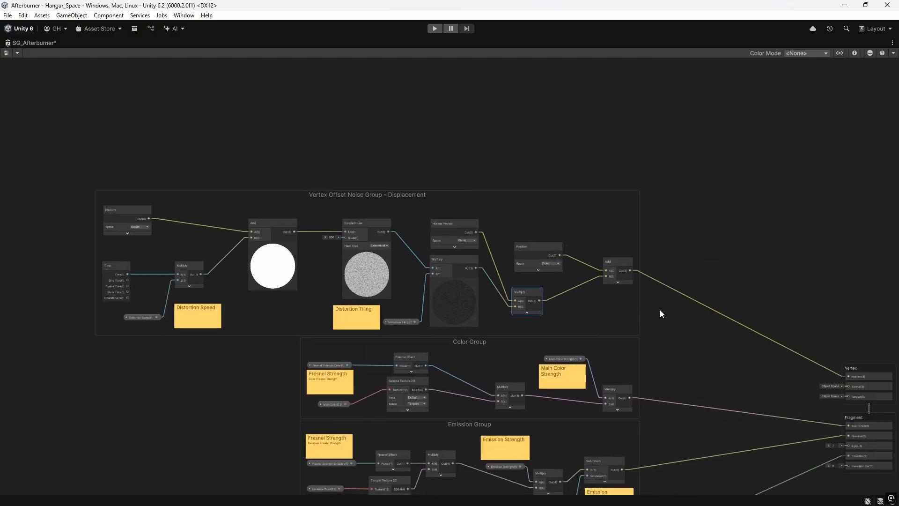
pyautogui.moveTo(787, 326); pyautogui.dragTo(604, 305, button='middle')
pyautogui.scroll(8, 718, 312)
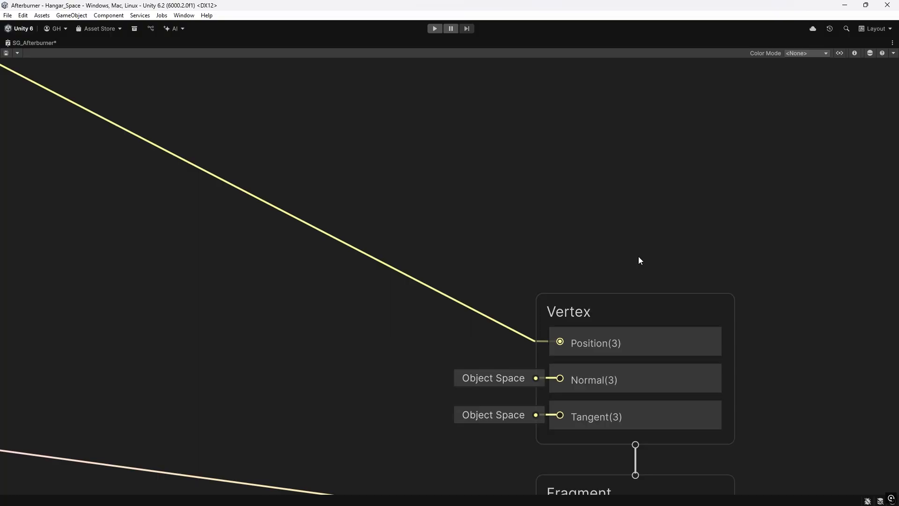
# - Inspect the Color Group's Fresnel Effect and Sample Texture 2D nodes with their Fresnel Strength Color and Main Color properties
pyautogui.scroll(-4, 639, 257)
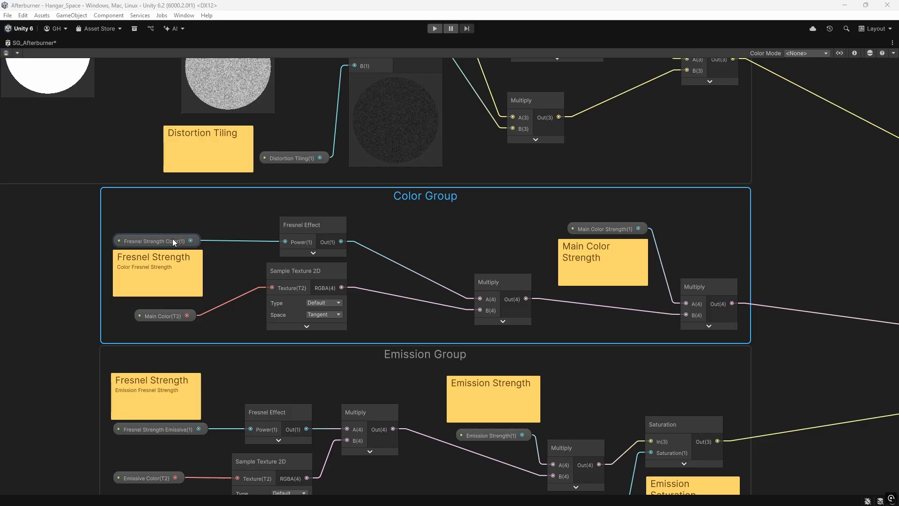
pyautogui.click(296, 225)
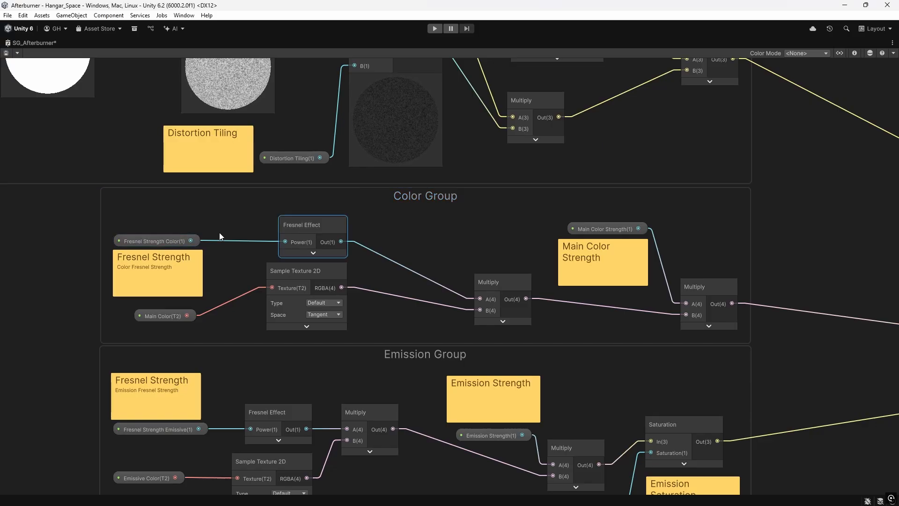
pyautogui.click(180, 240)
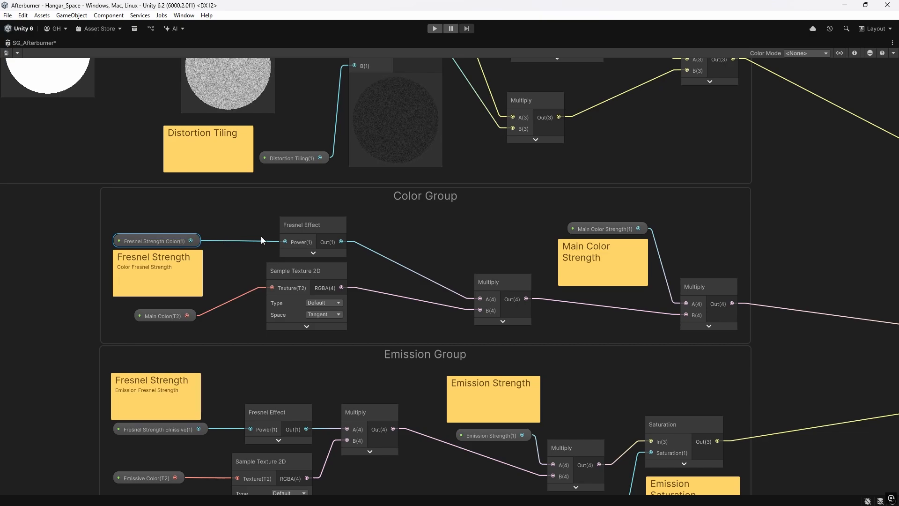
pyautogui.click(309, 269)
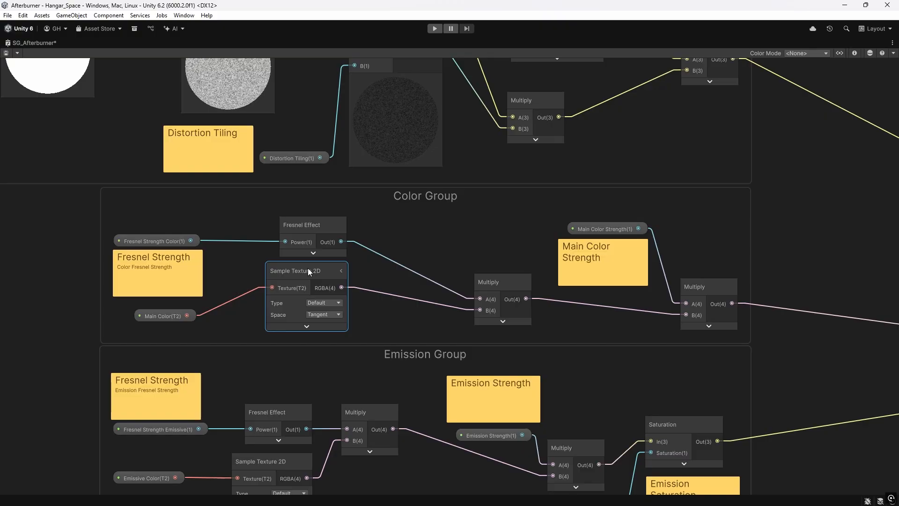
pyautogui.click(166, 317)
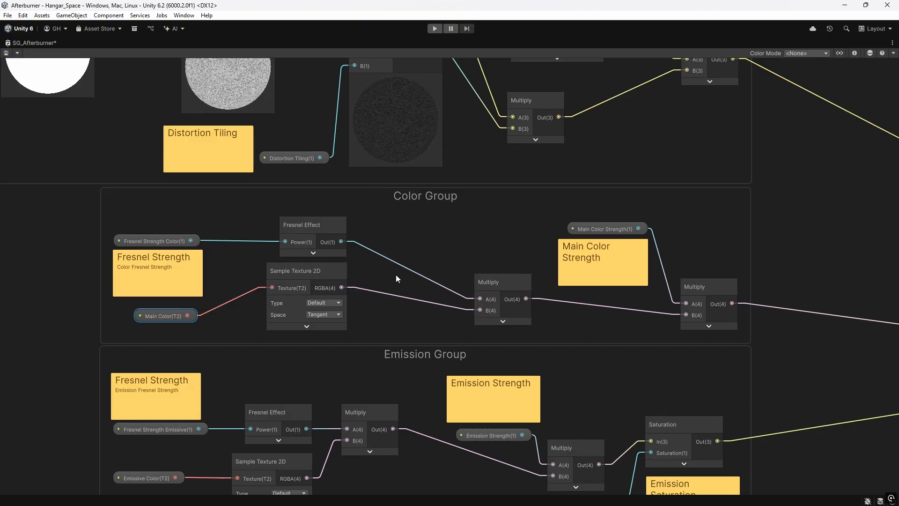
# - Follow the Color Group's Multiply nodes and Main Color Strength property through to the Fragment block's Base Color input
pyautogui.click(498, 281)
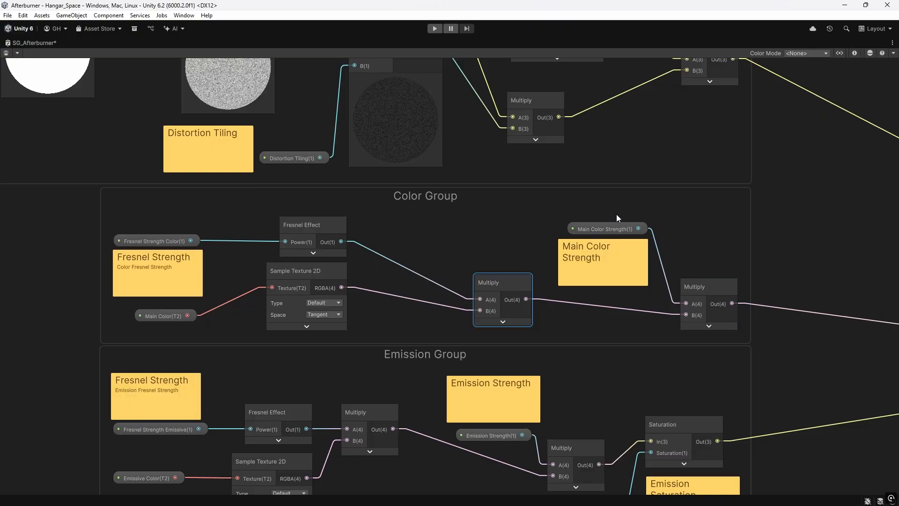
pyautogui.click(616, 229)
pyautogui.click(698, 285)
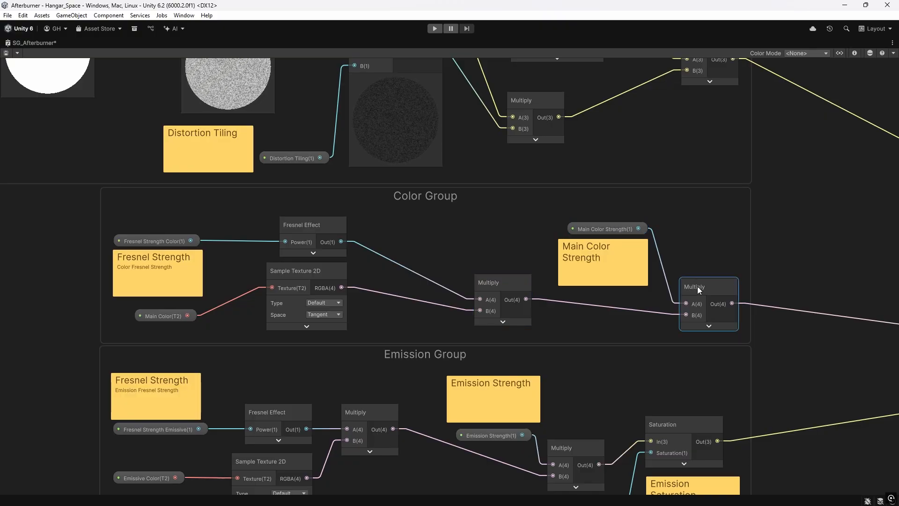
pyautogui.click(513, 290)
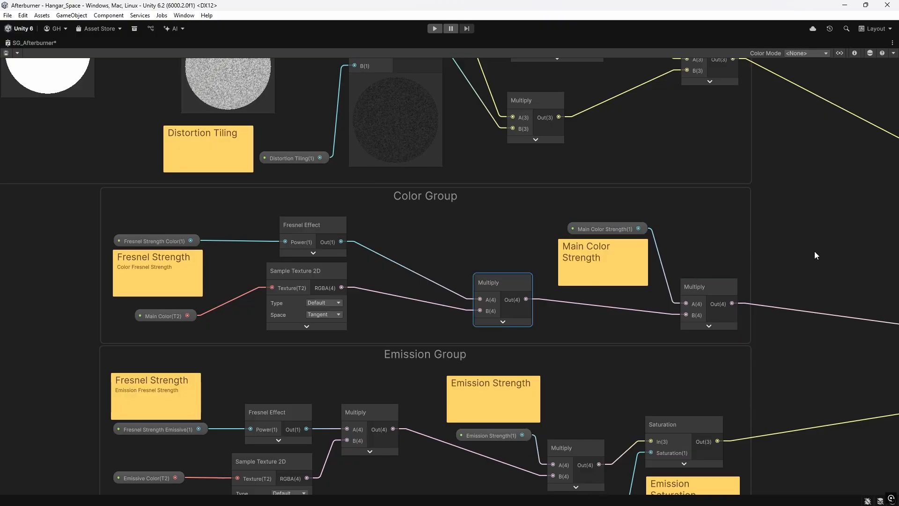
pyautogui.moveTo(815, 251); pyautogui.dragTo(267, 243, button='middle')
pyautogui.scroll(5, 721, 333)
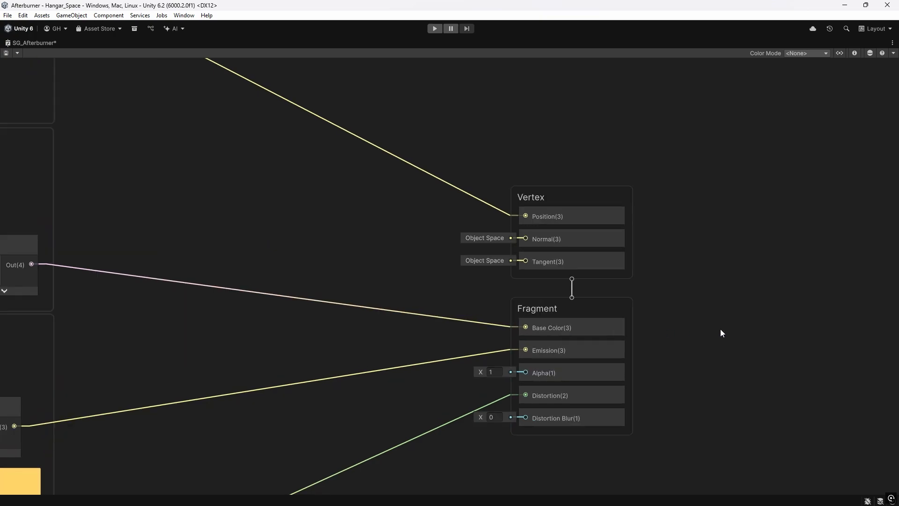
pyautogui.click(571, 328)
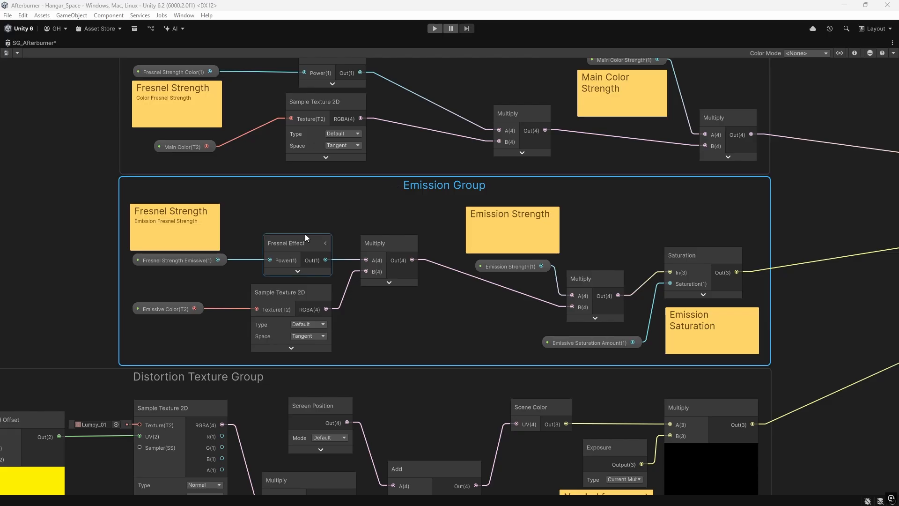
# - Inspect the Emission Group's Fresnel Strength Emissive, Fresnel Effect, Emissive Color and Sample Texture 2D nodes and the Multiply that combines them
pyautogui.click(198, 260)
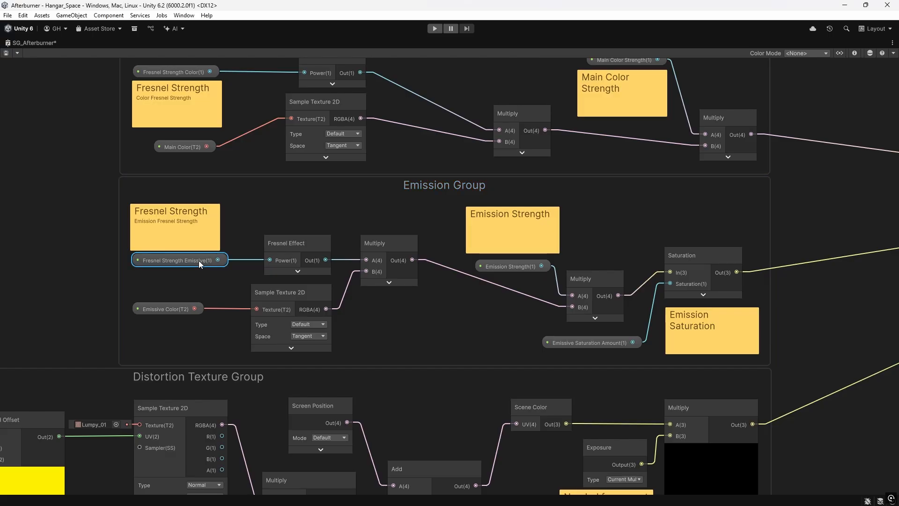
pyautogui.click(295, 246)
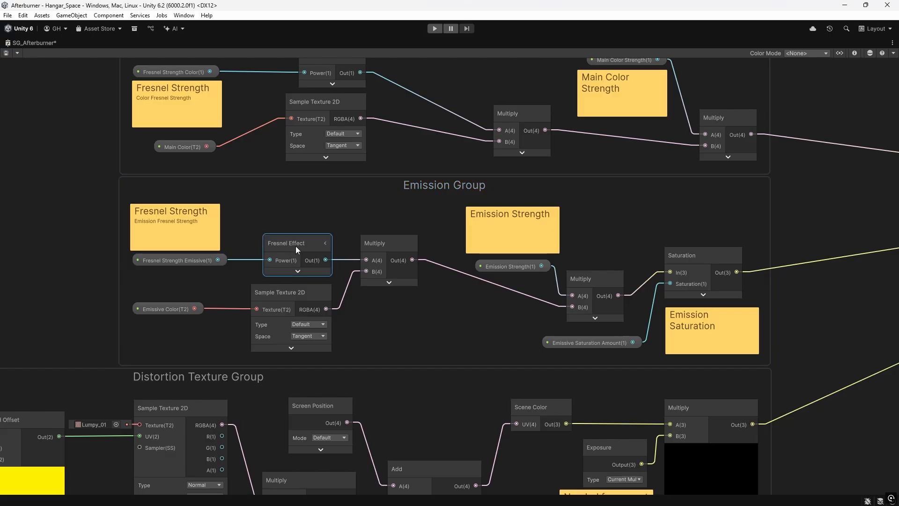
pyautogui.click(175, 309)
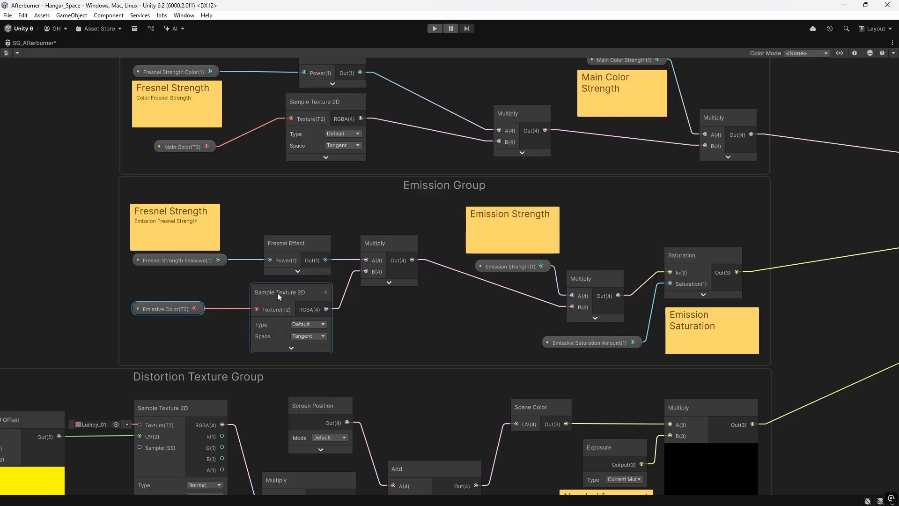
pyautogui.moveTo(278, 293); pyautogui.dragTo(276, 293)
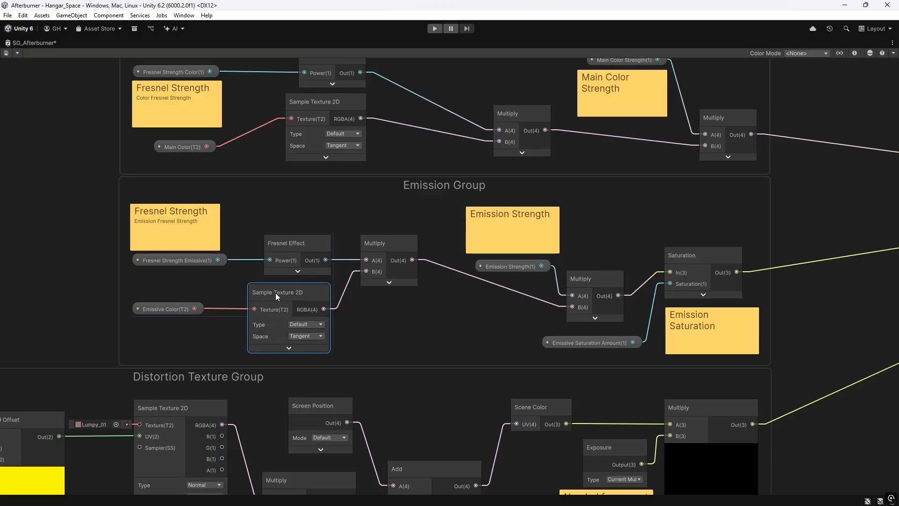
pyautogui.click(383, 242)
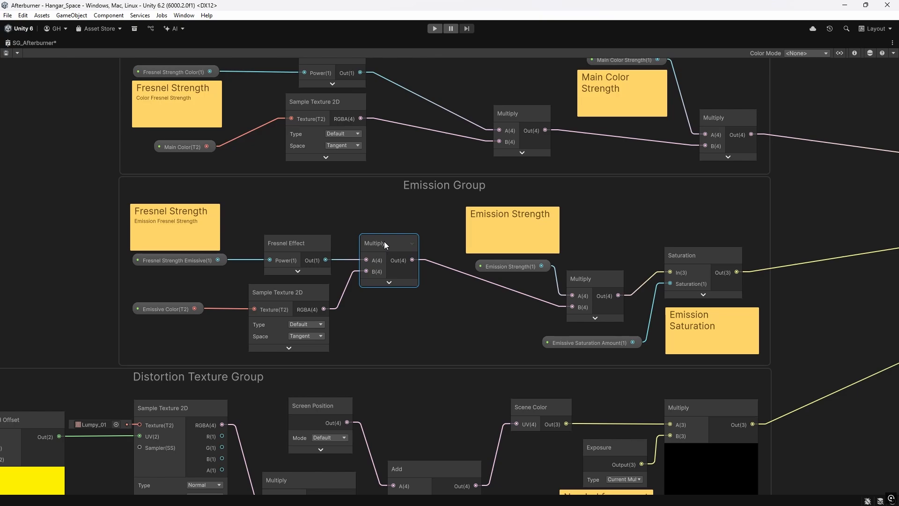
# - Examine the Emission Strength multiplication and the Saturation node with Emissive Saturation Amount, following the output toward the Fragment block
pyautogui.click(592, 280)
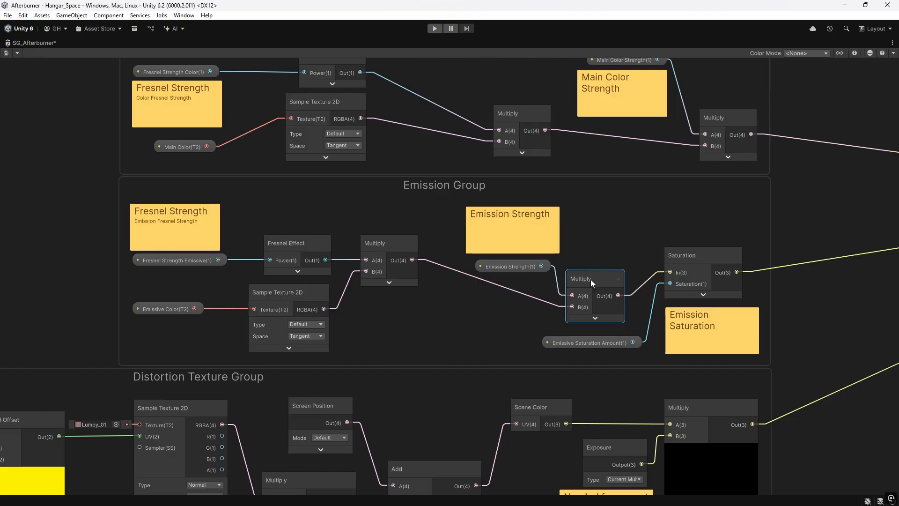
pyautogui.click(504, 266)
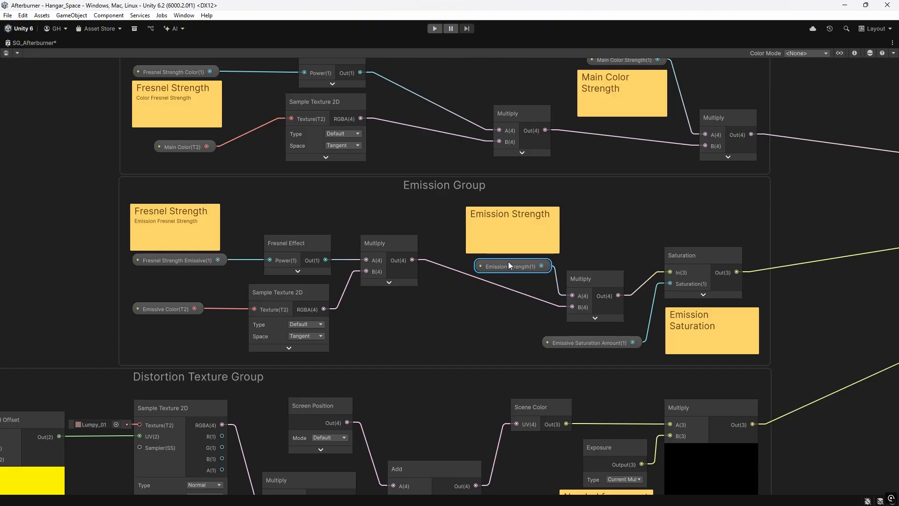
pyautogui.click(703, 254)
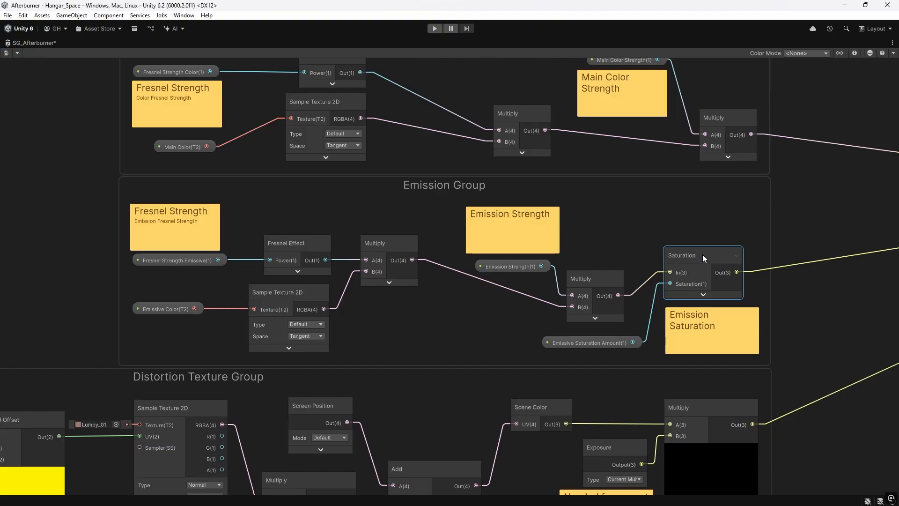
pyautogui.click(597, 342)
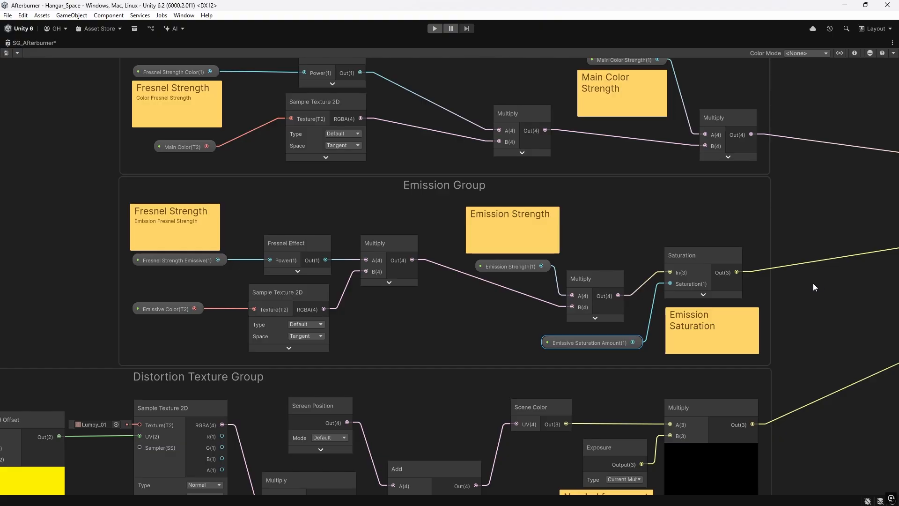
pyautogui.moveTo(814, 284); pyautogui.dragTo(265, 304, button='middle')
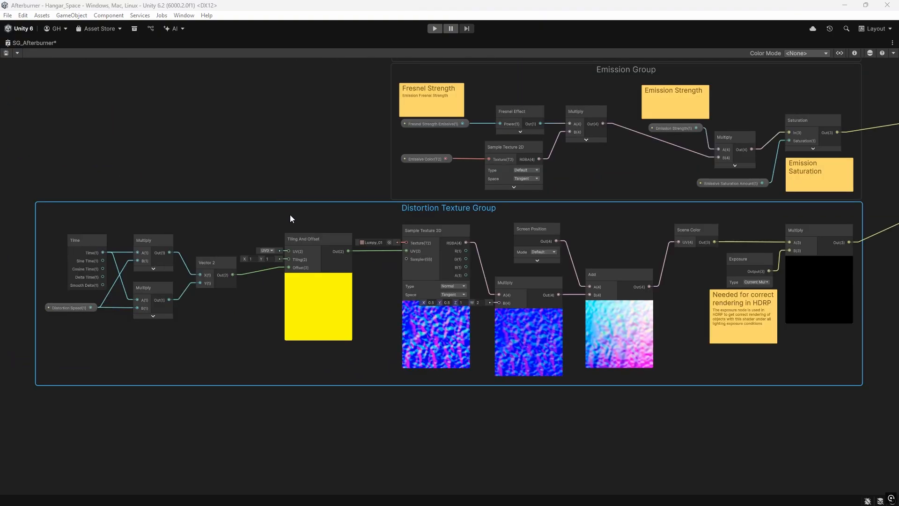
# - Inspect the Distortion Texture Group's Time node, both Multiply nodes, the Distortion Speed property and the Vector 2 node
pyautogui.click(86, 242)
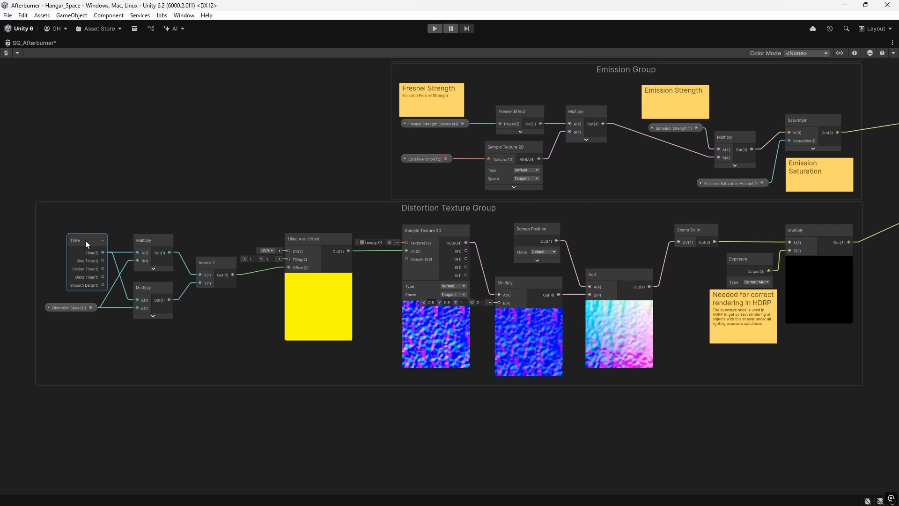
pyautogui.click(147, 239)
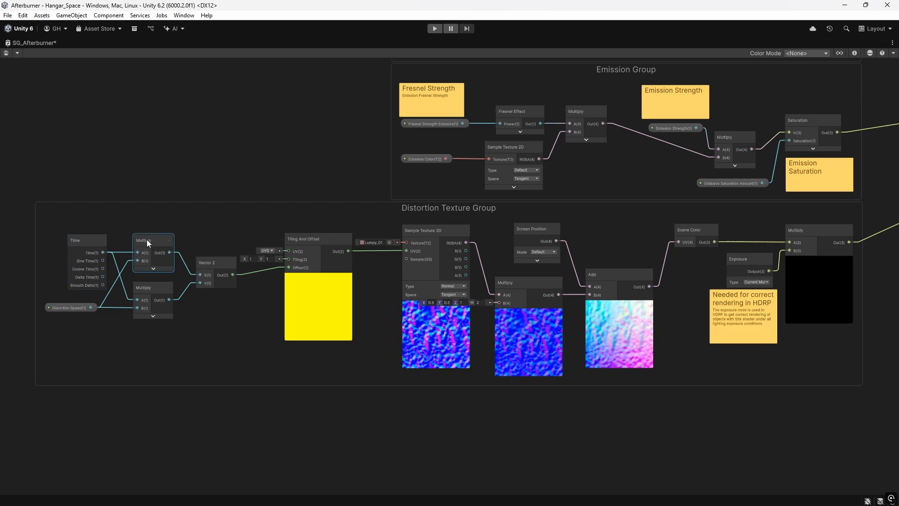
pyautogui.click(154, 290)
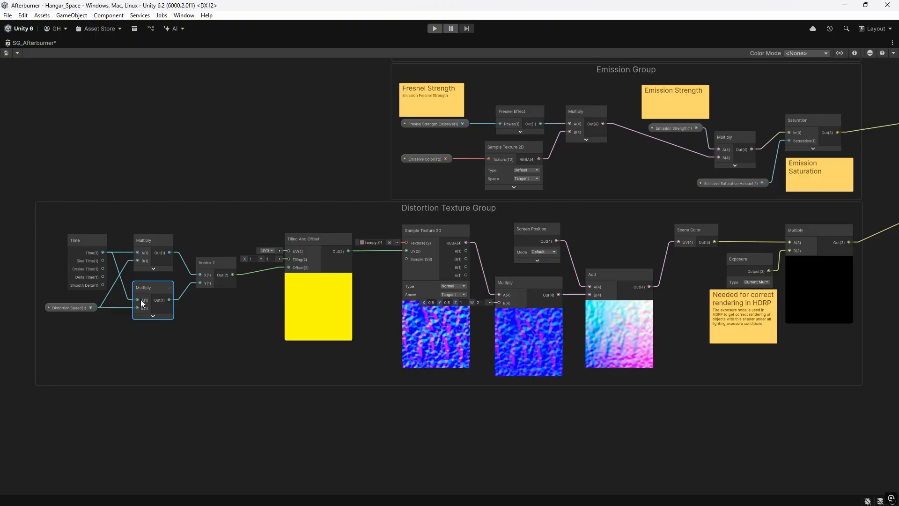
pyautogui.click(71, 307)
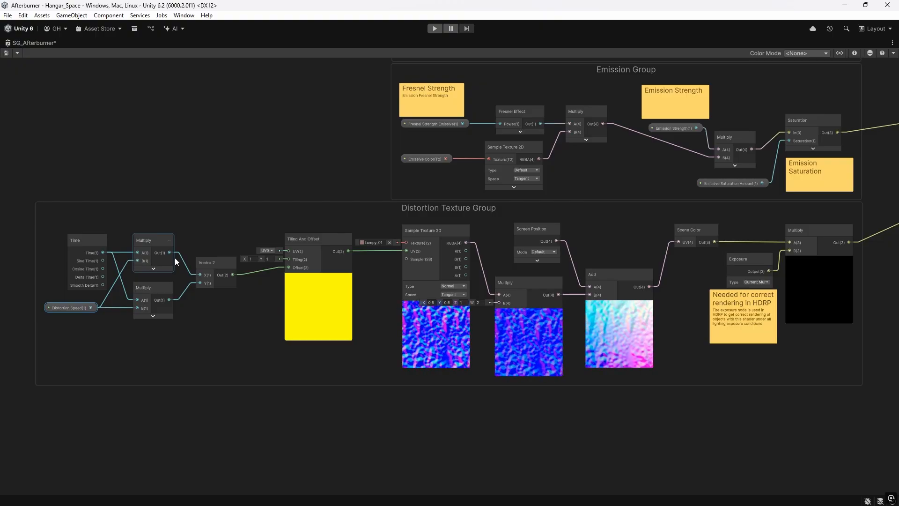
pyautogui.click(209, 263)
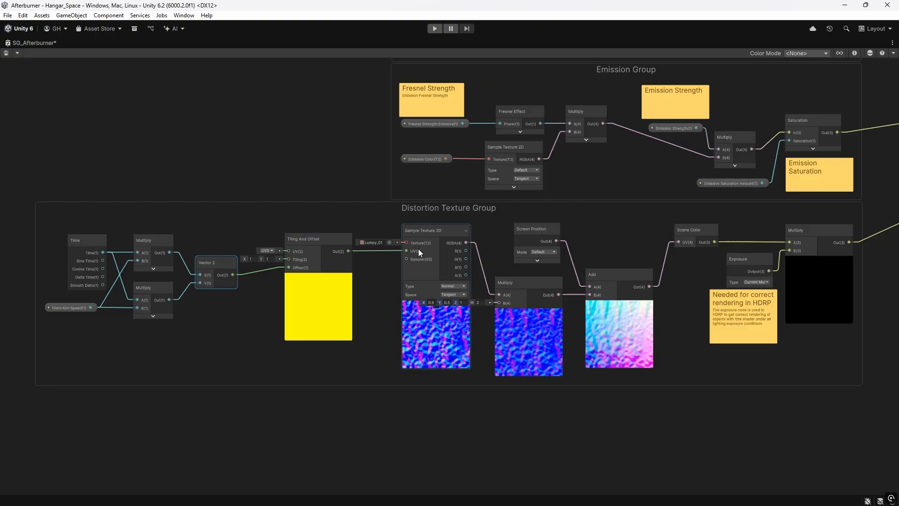
# - Inspect the Distortion Texture Group's Sample Texture 2D with the Lumpy_01 texture, its Multiply, the Add and the Screen Position nodes
pyautogui.click(432, 230)
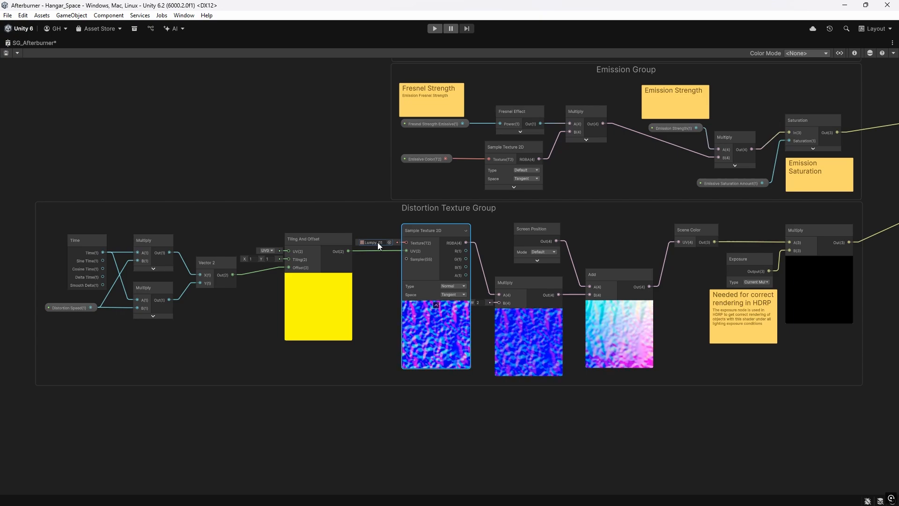
pyautogui.click(517, 286)
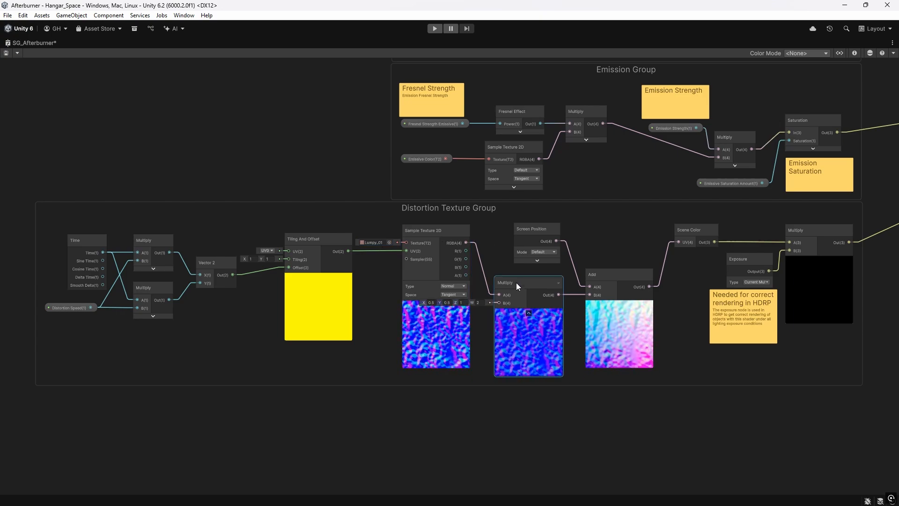
pyautogui.click(460, 302)
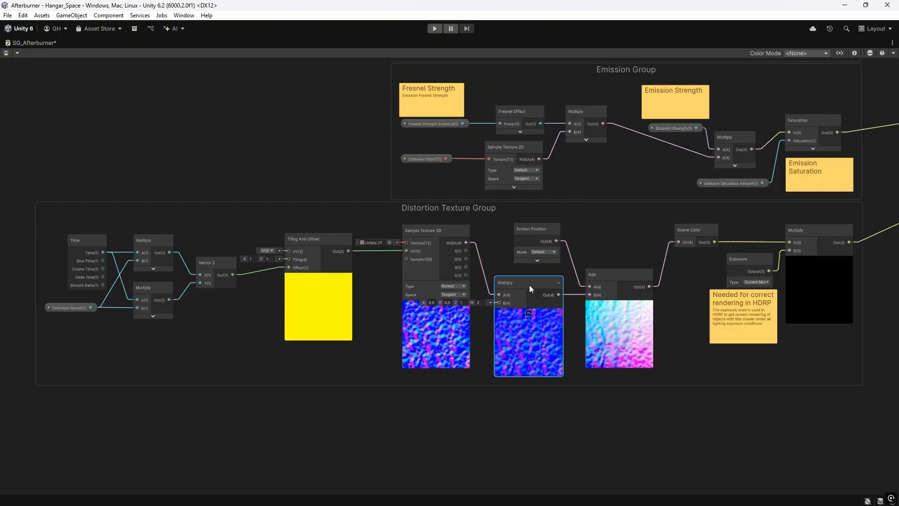
pyautogui.click(622, 278)
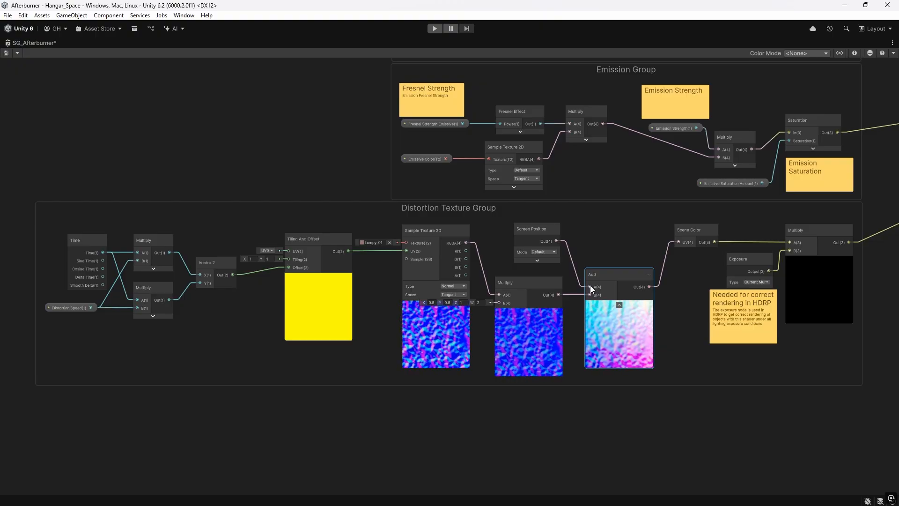
pyautogui.click(544, 229)
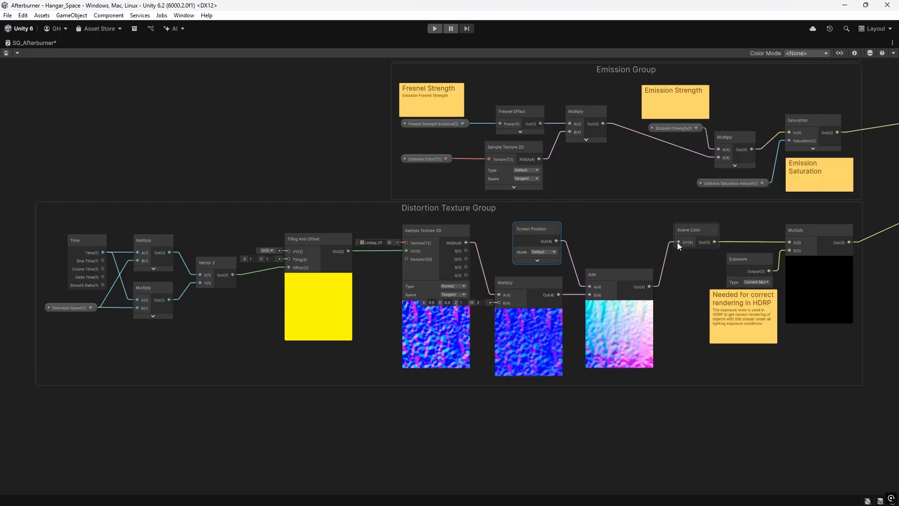
# - Examine the Scene Color and Exposure nodes and their Multiply, following the output to the Fragment block's Distortion input
pyautogui.click(690, 230)
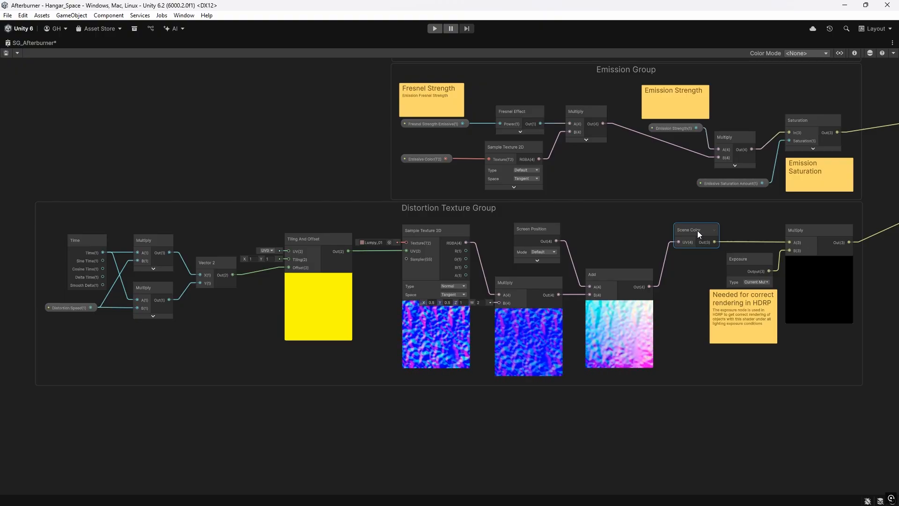
pyautogui.click(828, 228)
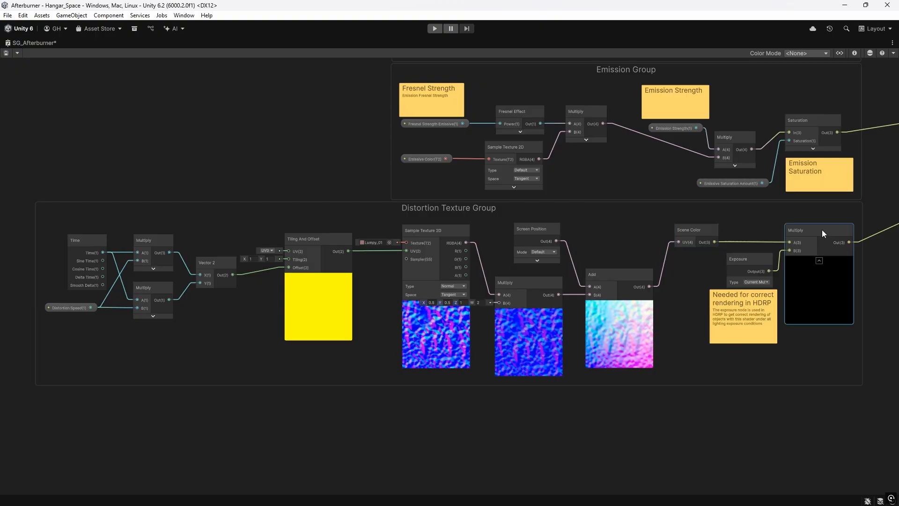
pyautogui.click(744, 259)
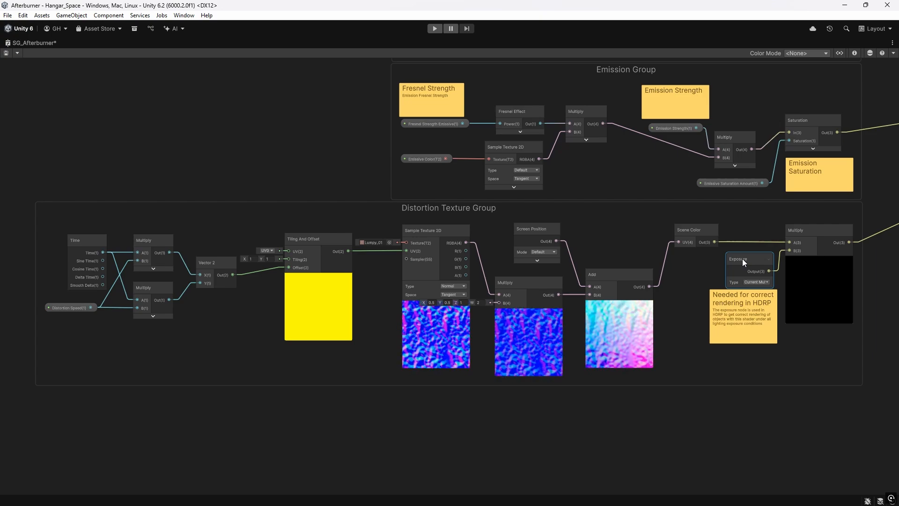
pyautogui.click(808, 229)
pyautogui.moveTo(860, 255); pyautogui.dragTo(243, 361, button='middle')
pyautogui.scroll(3, 601, 183)
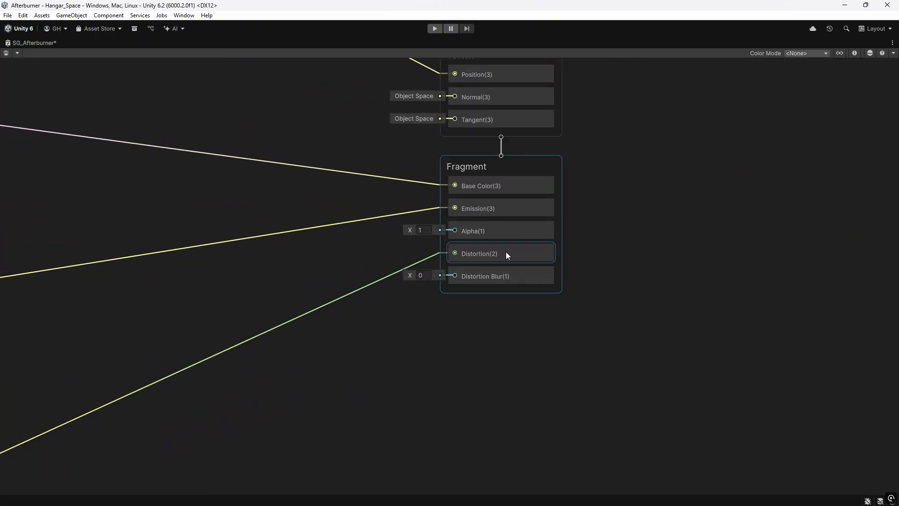
pyautogui.click(506, 255)
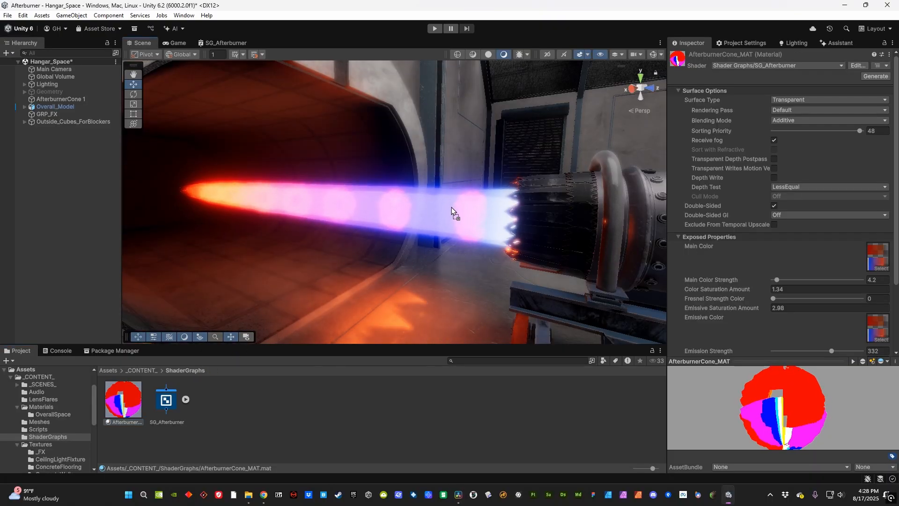
# - Examine the afterburner flame and engine nozzle from several angles in the Scene view
pyautogui.keyDown('alt'); pyautogui.moveTo(449, 207); pyautogui.dragTo(443, 235); pyautogui.keyUp('alt')
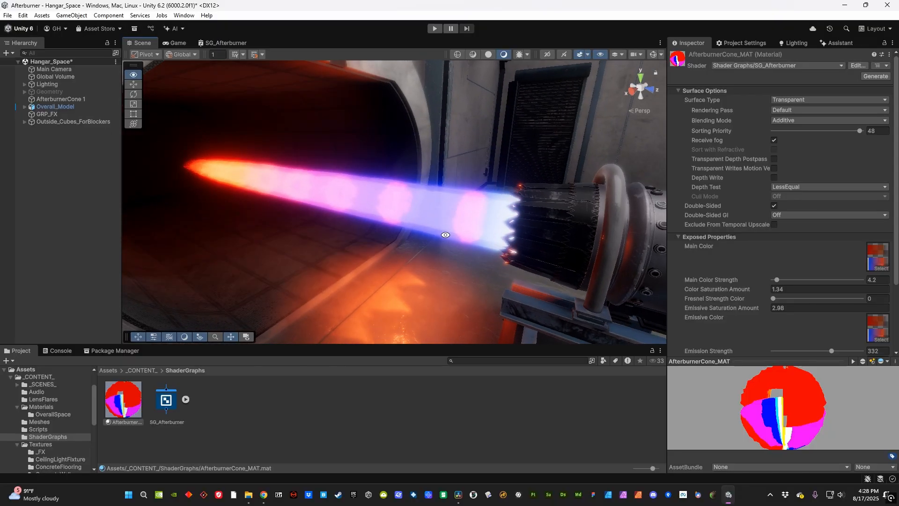
pyautogui.scroll(-3, 869, 193)
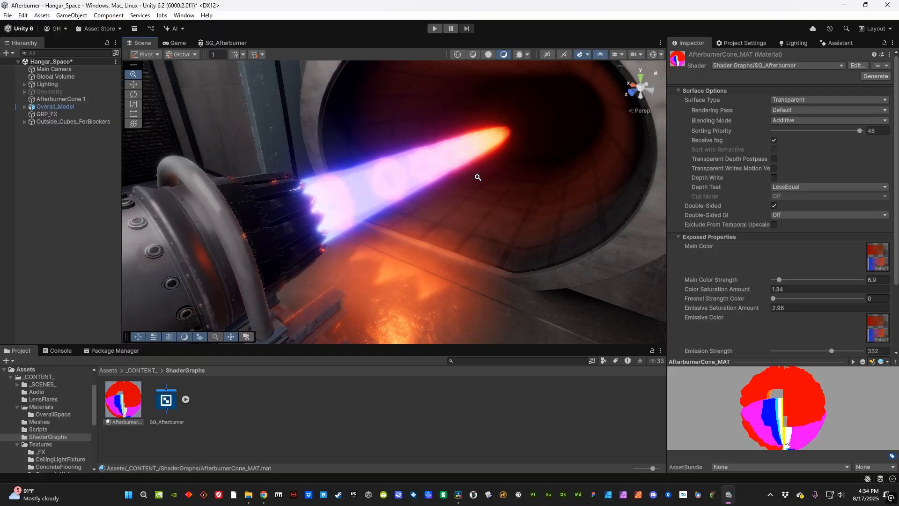
pyautogui.keyDown('alt'); pyautogui.moveTo(501, 178); pyautogui.dragTo(508, 174, button='right'); pyautogui.keyUp('alt')
pyautogui.keyDown('alt'); pyautogui.moveTo(508, 174); pyautogui.dragTo(548, 152); pyautogui.keyUp('alt')
pyautogui.moveTo(548, 152); pyautogui.dragTo(544, 164, button='middle')
pyautogui.keyDown('alt'); pyautogui.moveTo(544, 164); pyautogui.dragTo(488, 161); pyautogui.keyUp('alt')
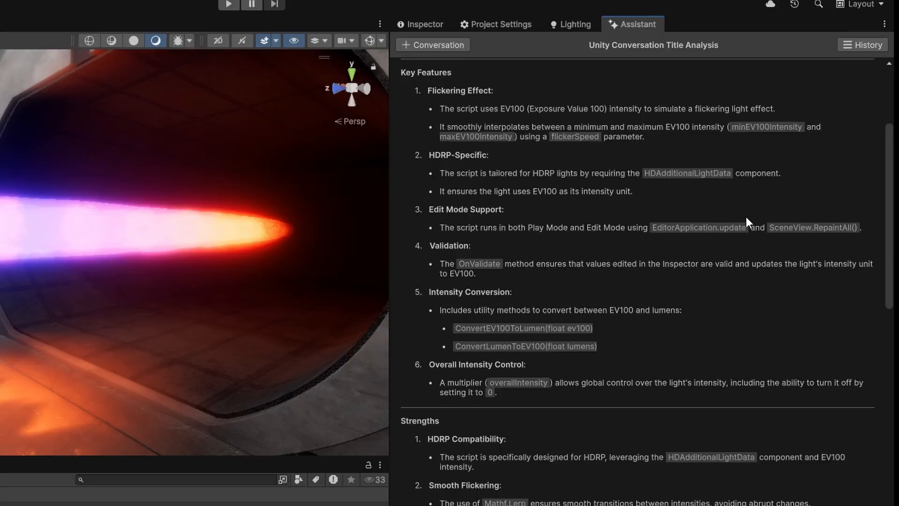
# - Read the Assistant's analysis of the flickering light script and review the Flickering Light HDRP script's source code
pyautogui.scroll(-5, 771, 208)
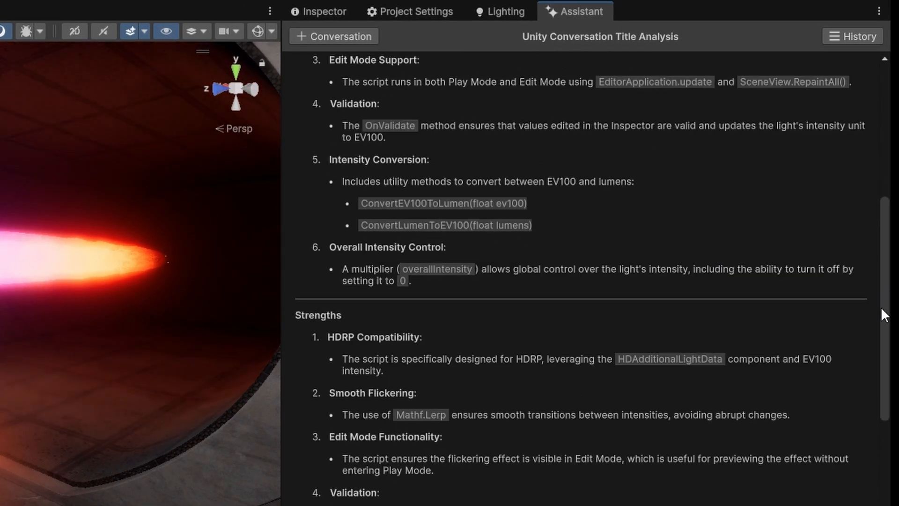
pyautogui.moveTo(884, 314); pyautogui.dragTo(876, 503)
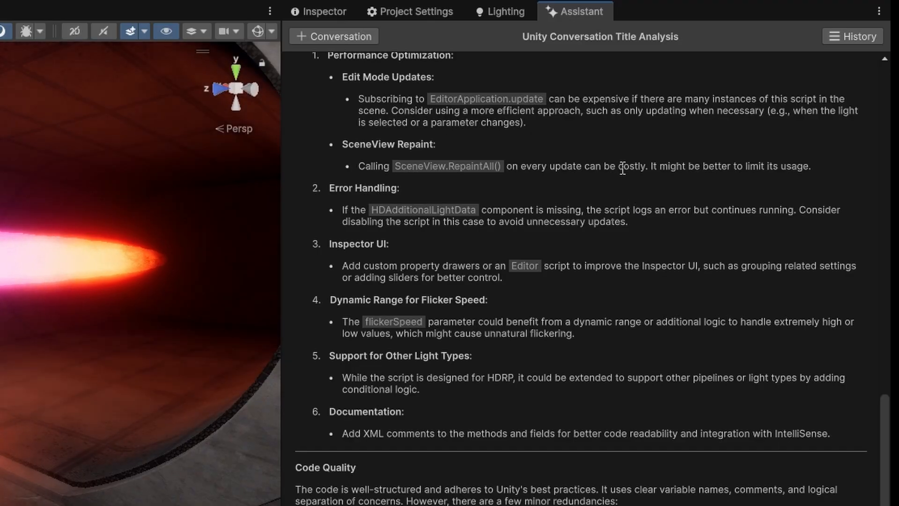
pyautogui.click(345, 13)
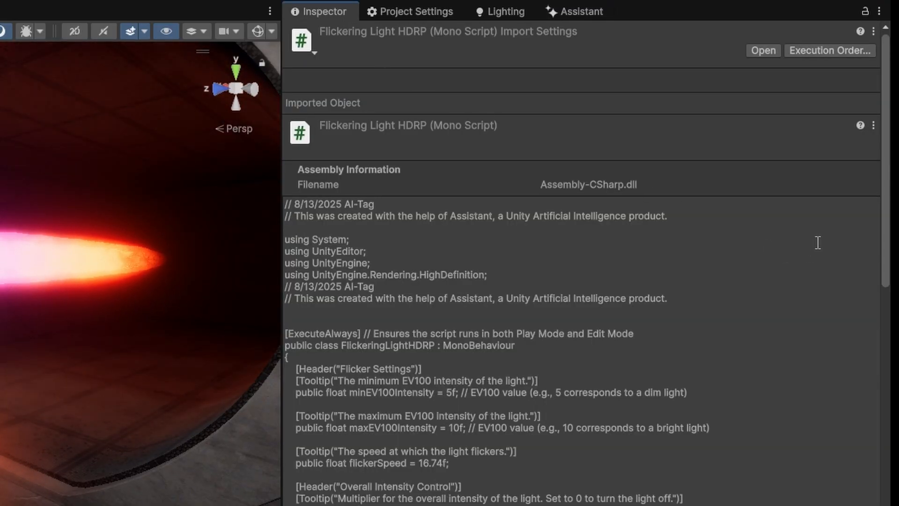
pyautogui.moveTo(885, 217); pyautogui.dragTo(850, 505)
pyautogui.scroll(-5, 593, 263)
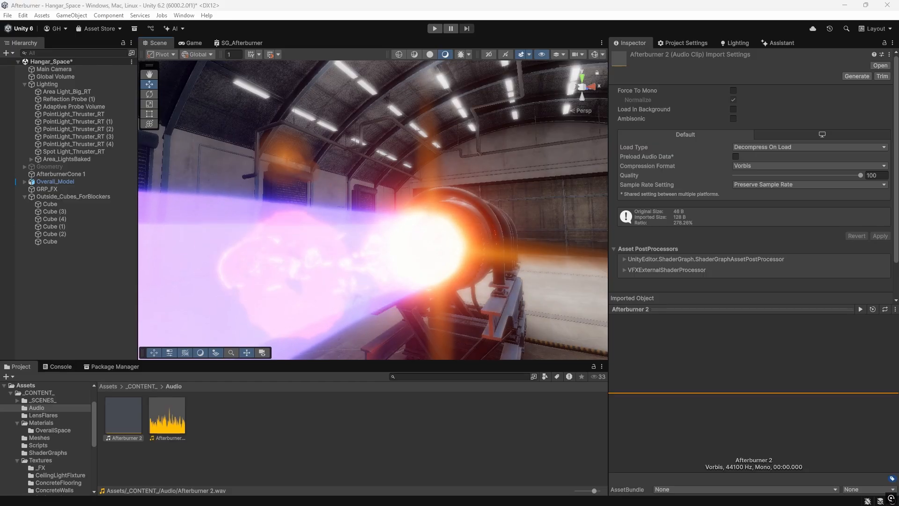
# - Generate a new AI sound from the prompt "Create a low pitched ambient afterburner sound that loops"
pyautogui.moveTo(526, 196); pyautogui.dragTo(545, 201, button='right')
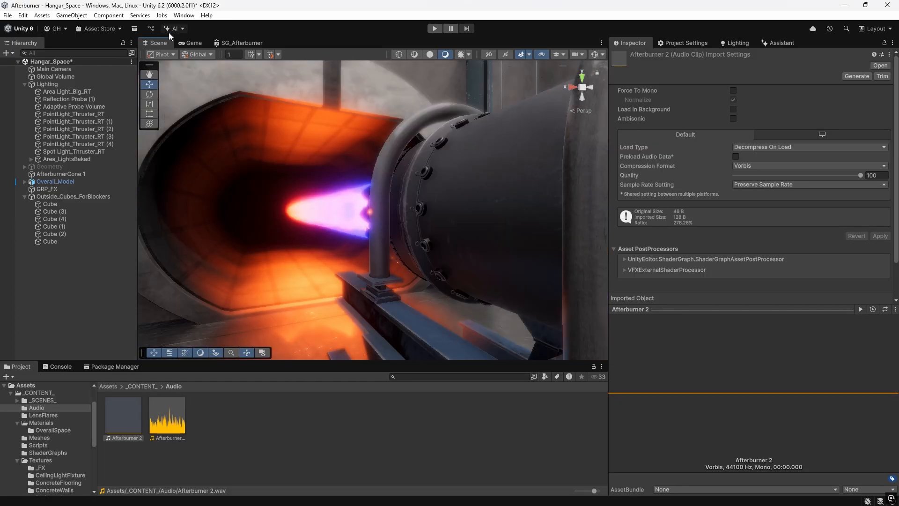
pyautogui.click(179, 29)
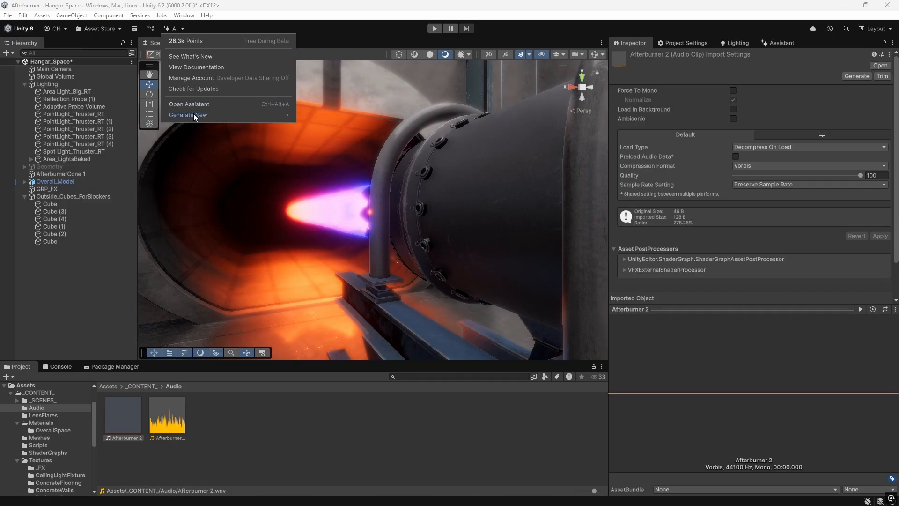
pyautogui.moveTo(193, 114)
pyautogui.click(320, 140)
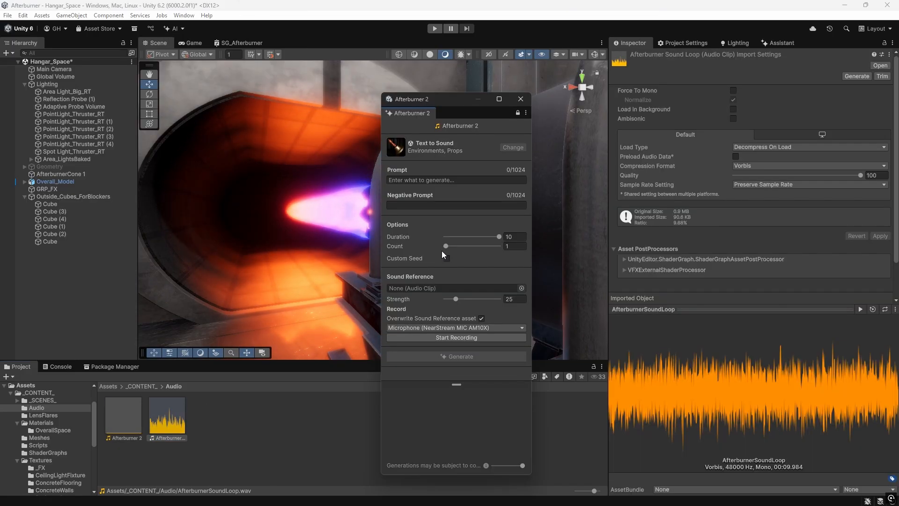
pyautogui.write('low pitch')
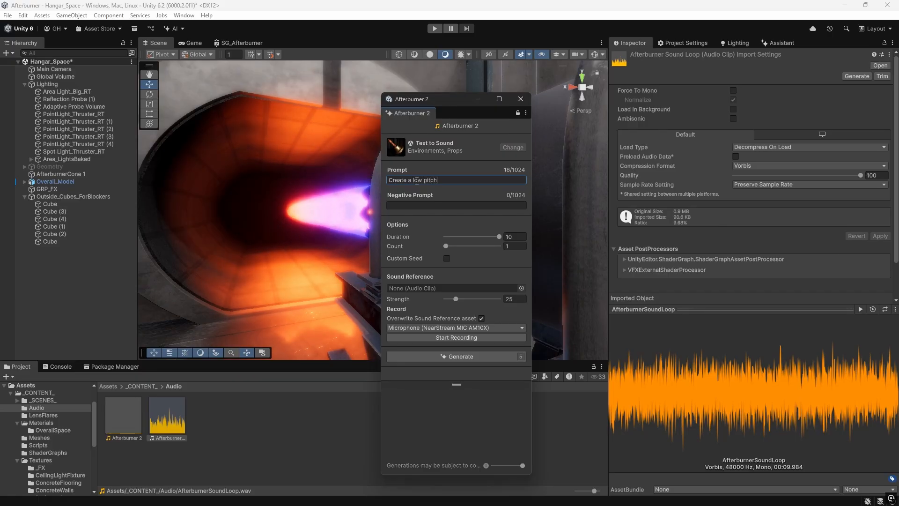
pyautogui.write('ed ambient afterburner sound ')
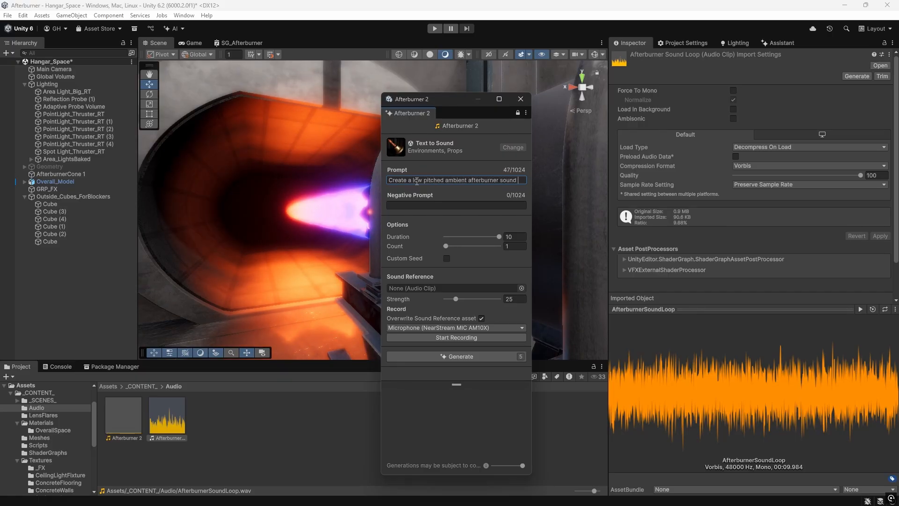
pyautogui.write('that loops')
pyautogui.click(487, 359)
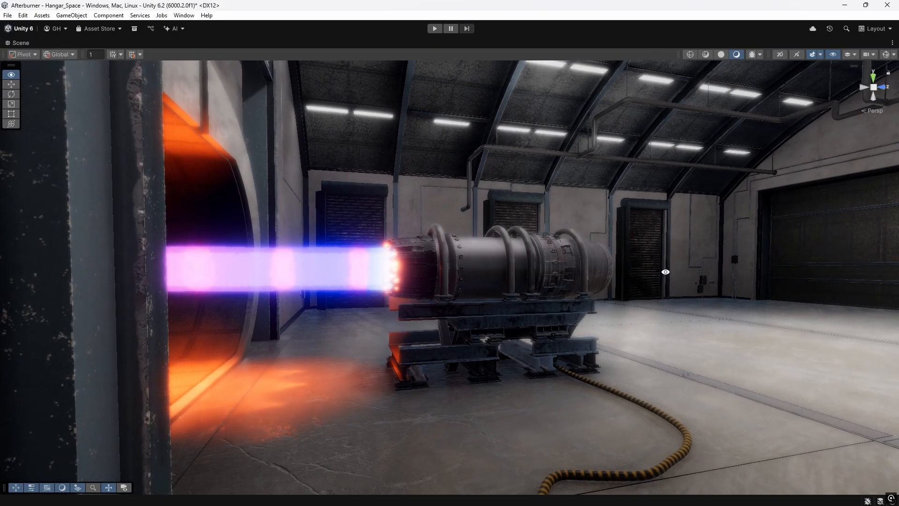
# - View the whole jet engine on its stand and its exhaust flame from around the hangar
pyautogui.keyDown('alt'); pyautogui.moveTo(666, 271); pyautogui.dragTo(243, 315); pyautogui.keyUp('alt')
pyautogui.keyDown('alt'); pyautogui.moveTo(337, 318); pyautogui.dragTo(443, 293, button='right'); pyautogui.keyUp('alt')
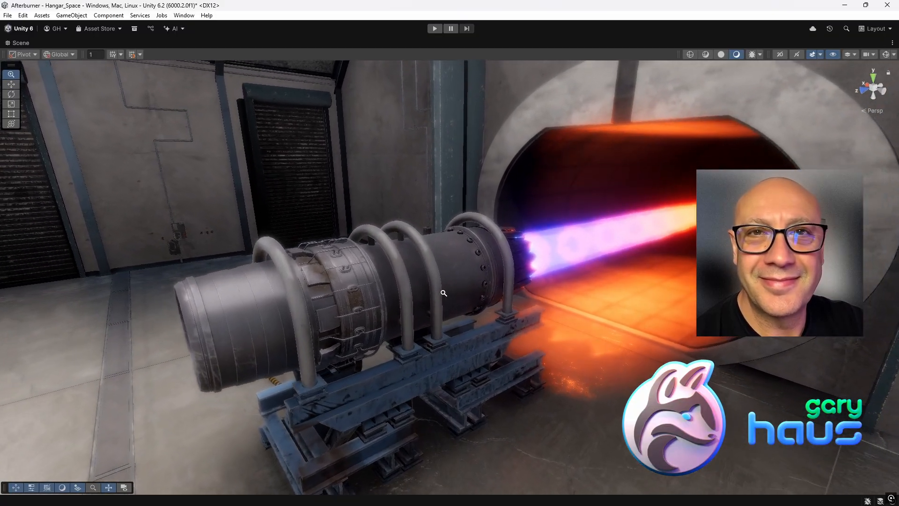
pyautogui.moveTo(490, 281); pyautogui.dragTo(514, 235, button='middle')
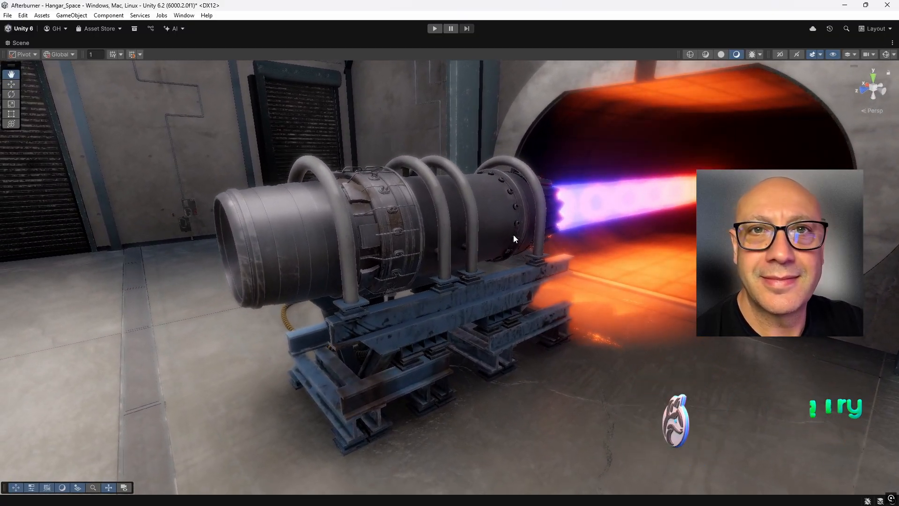